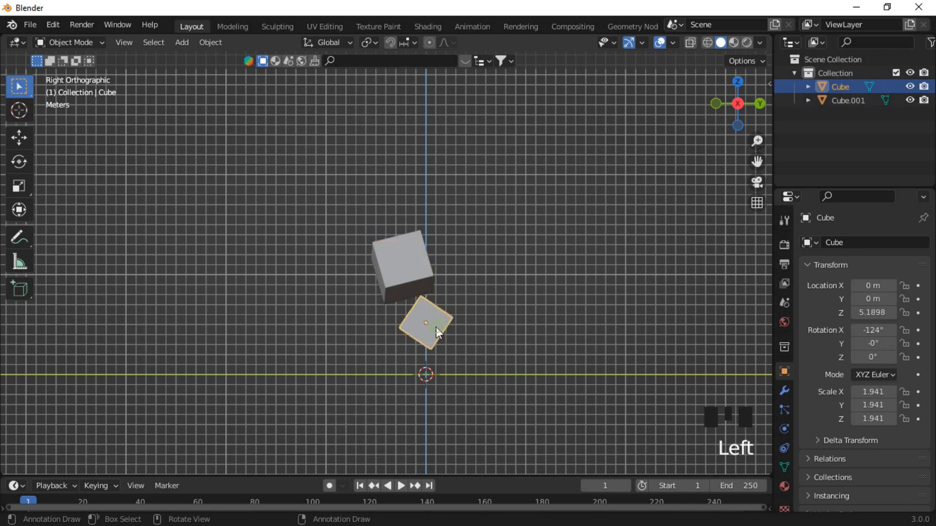
Step: Rotate the lowest cube about the global Z axis
key("Escape")
key("r")
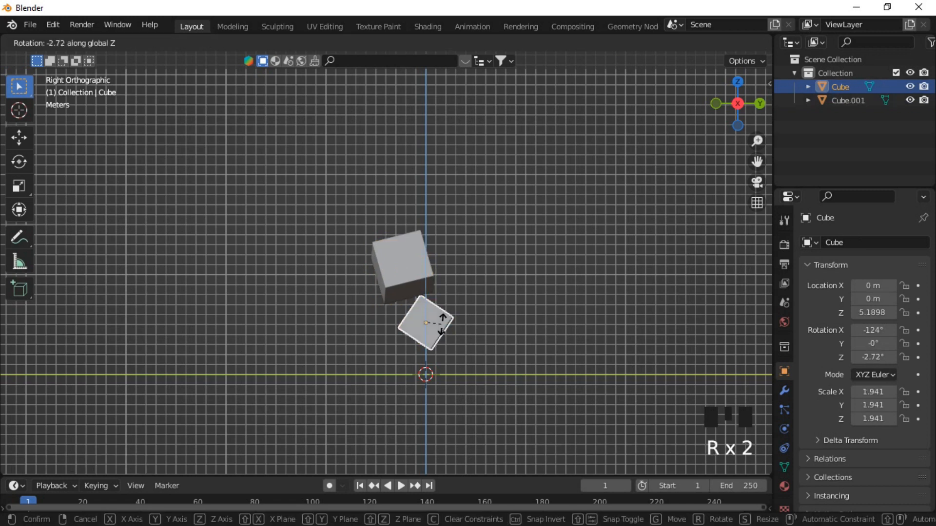
left_click(440, 330)
Step: Raise the larger upper cube straight up to a Z location of about 12.5 m
scroll(464, 284, "up", 1)
left_click(424, 262)
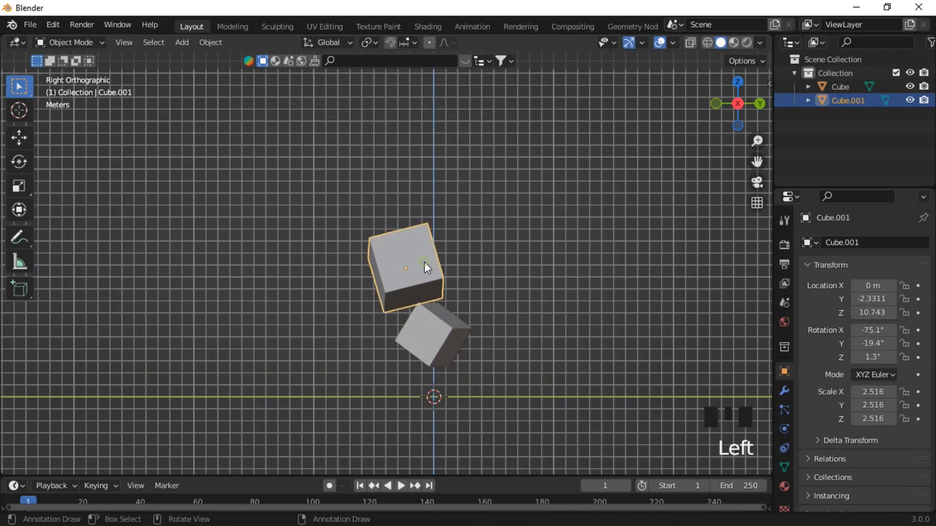
key("g")
left_click(423, 240)
middle_click_drag(423, 240, 422, 297)
scroll(474, 269, "up", 2)
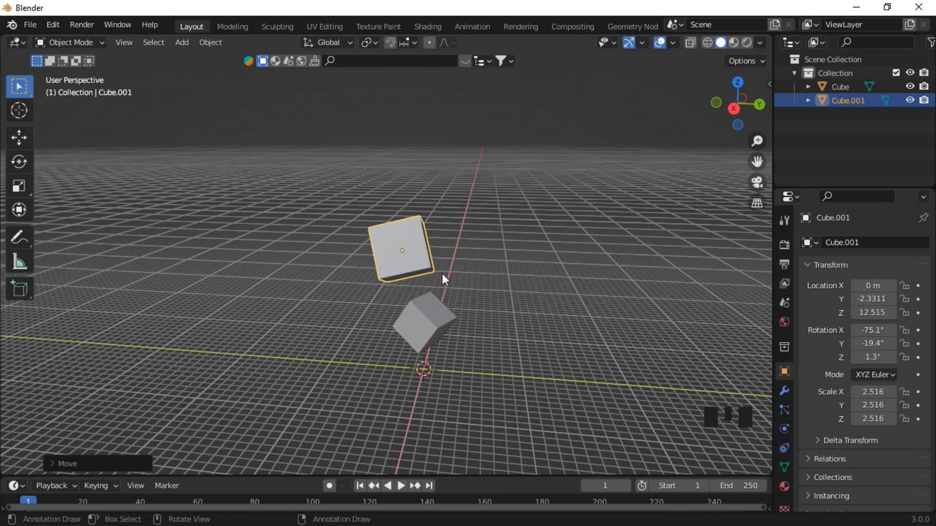
Step: Duplicate the upper cube, placing the copy at about X -2.09, Y 2.80, Z 17.05 m, and scale it to about 2.18
key("shift+d")
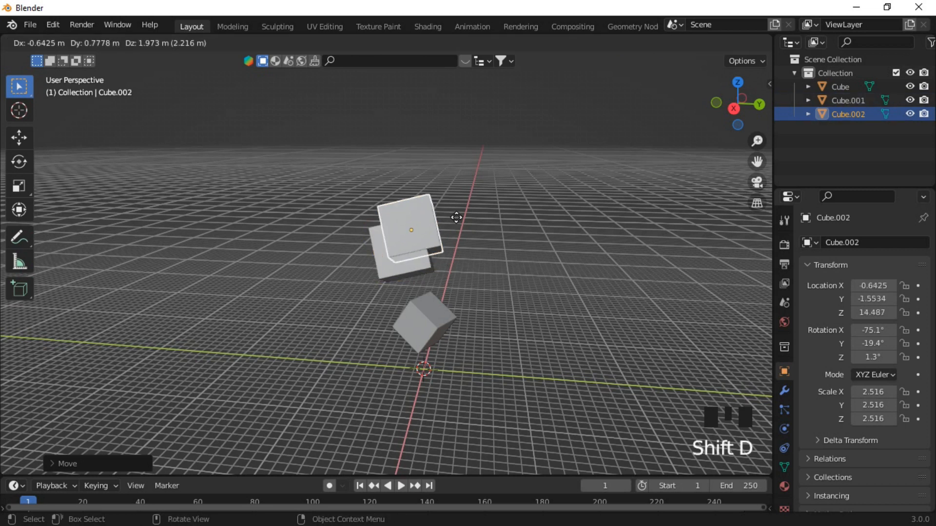
left_click(546, 244)
key("s")
Step: Rotate the topmost cube to a tilted orientation of about X -74°, Y -20°, Z 63°
key("r")
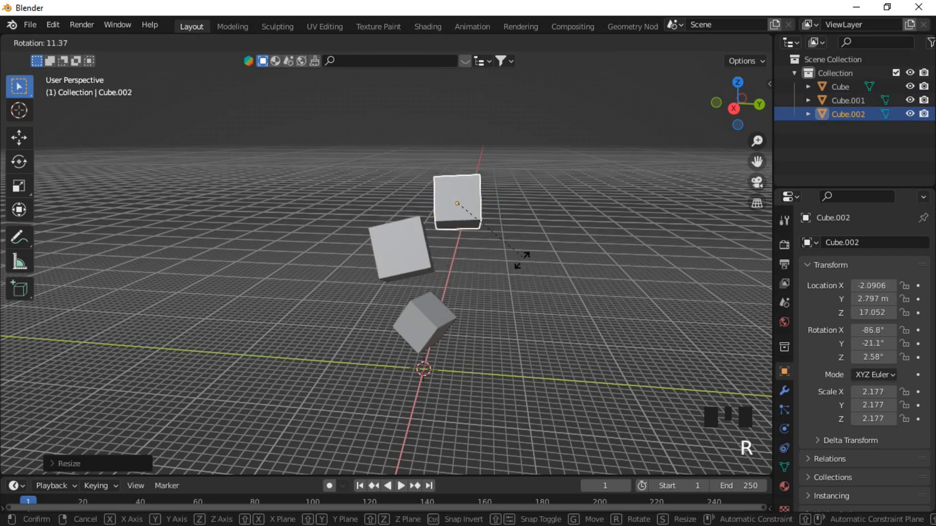
left_click(537, 304)
middle_click_drag(537, 300, 533, 358)
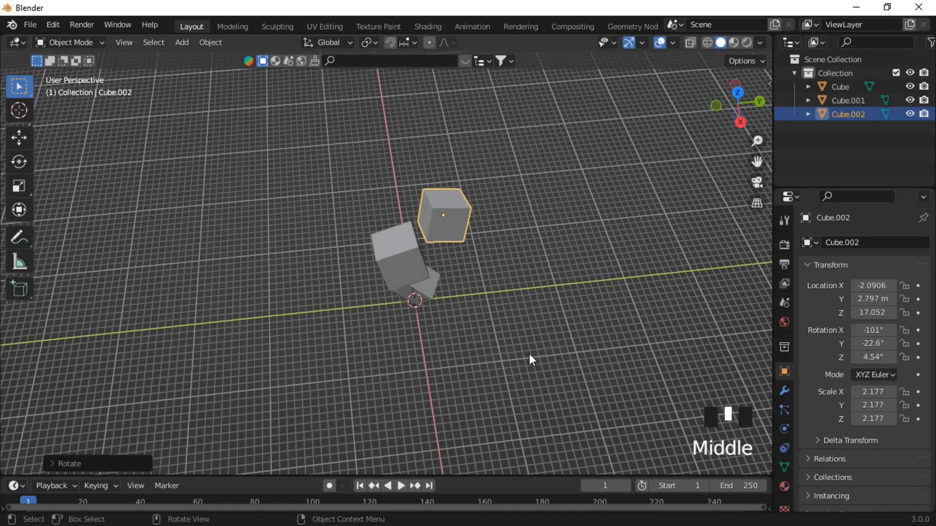
key("r")
left_click(497, 233)
key("r")
key("r")
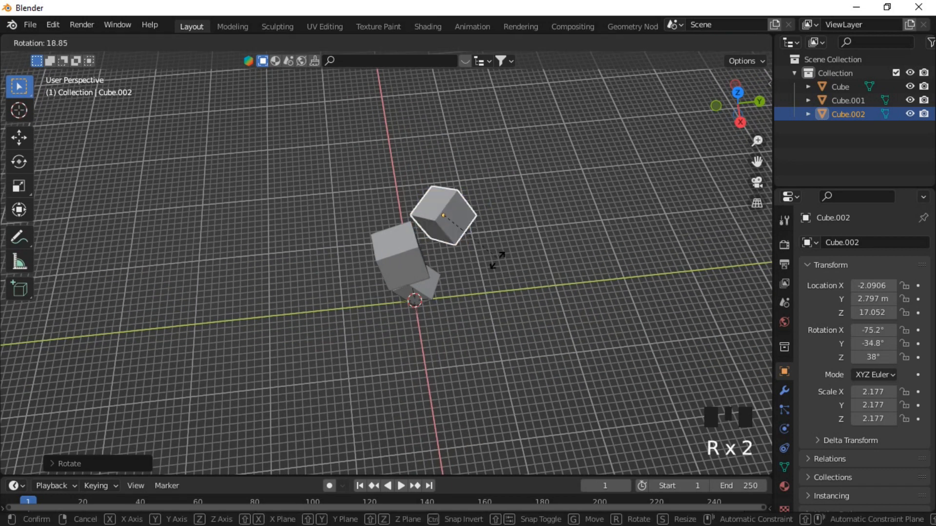
key("x")
left_click(488, 229)
middle_click_drag(487, 229, 491, 260)
key("r")
left_click(476, 229)
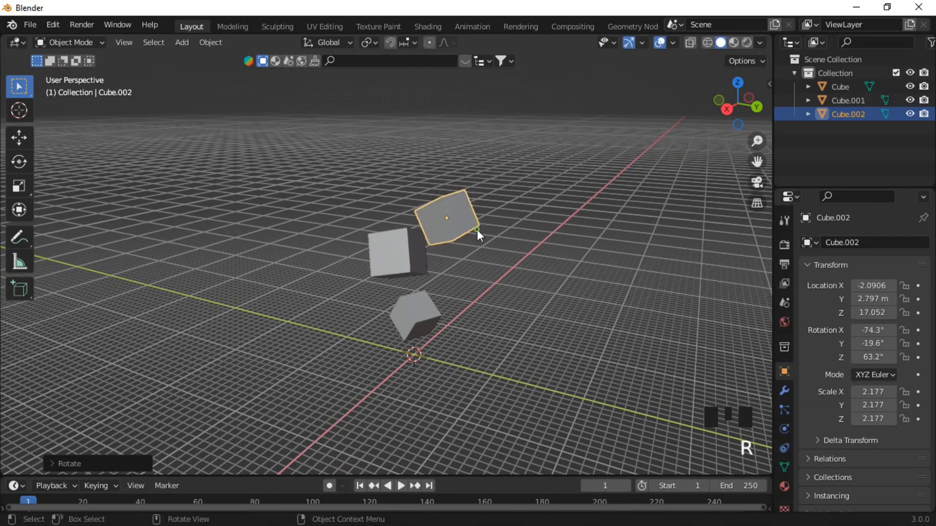
Step: Move the topmost cube above the middle one, to about X -1.72, Y 1.25, Z 19.33 m
scroll(459, 275, "up", 2)
key("KP_3")
key("g")
left_click(443, 235)
key("g")
left_click(440, 257)
middle_click_drag(440, 256, 445, 297)
scroll(444, 299, "down", 1)
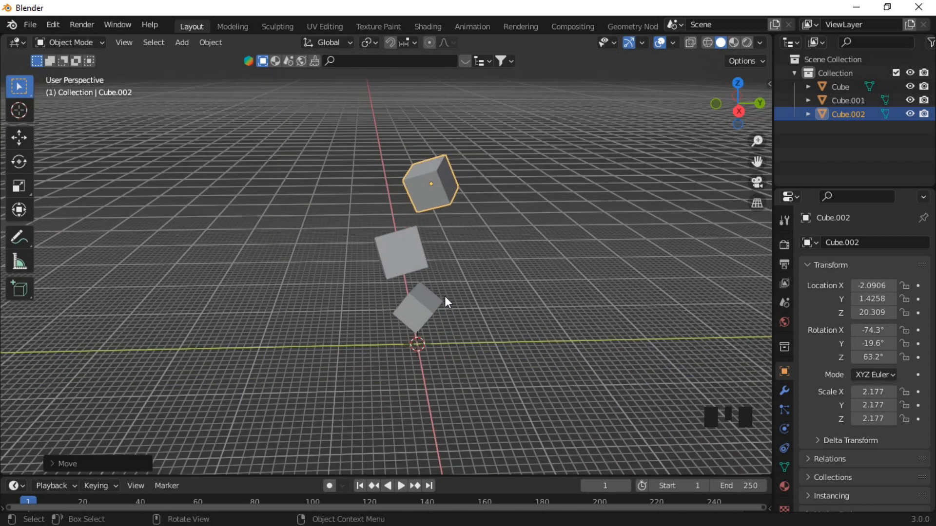
key("g")
left_click(456, 268)
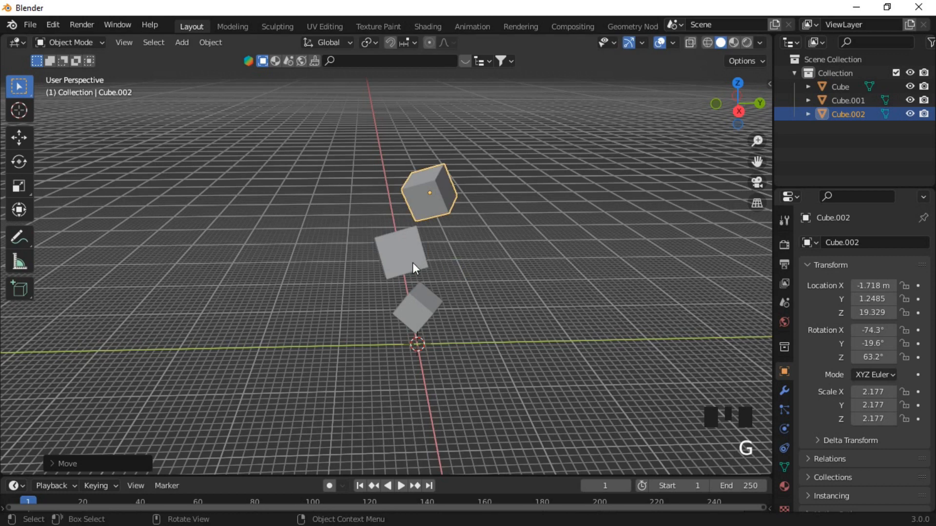
Step: Move the middle cube into line with the stack, to about X 0.12, Y -0.13, Z 12.44 m
left_click(413, 262)
key("g")
left_click(431, 266)
middle_click_drag(431, 265, 409, 290)
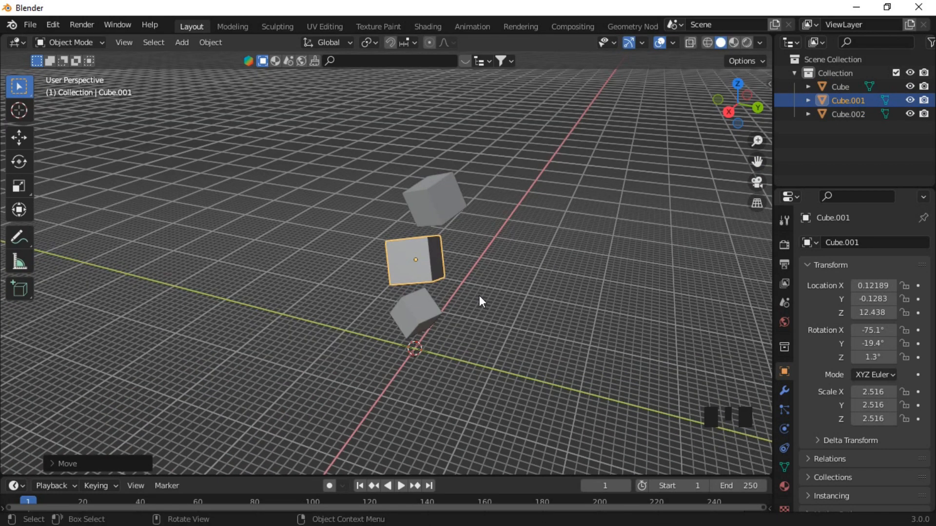
Step: Add a mesh cylinder and move it beside the cube stack, at about X -5.11, Y 2.91, Z 7.14 m
key("shift+a")
mouse_move(404, 245)
left_click(544, 312)
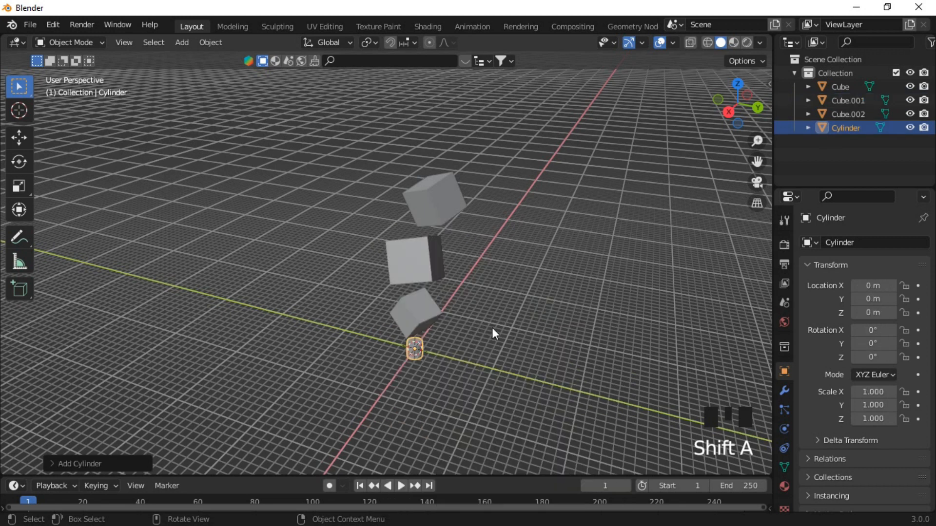
scroll(487, 333, "up", 2)
key("g")
left_click(537, 243)
Step: Stretch the cylinder along Z to a scale of about 1.61 and lower it beside the bottom cube, at about Z 4.21 m
key("s")
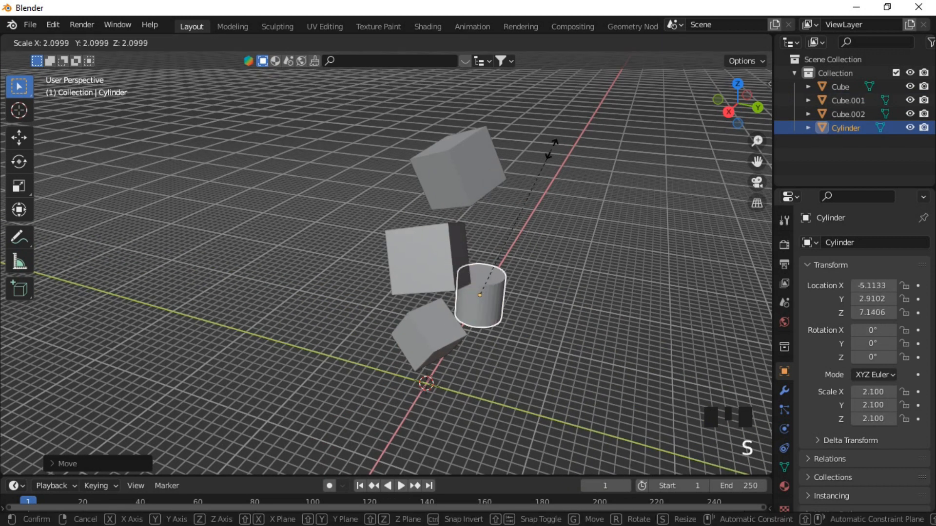
key("z")
left_click(541, 184)
scroll(475, 324, "up", 2)
middle_click_drag(475, 324, 461, 156, "shift")
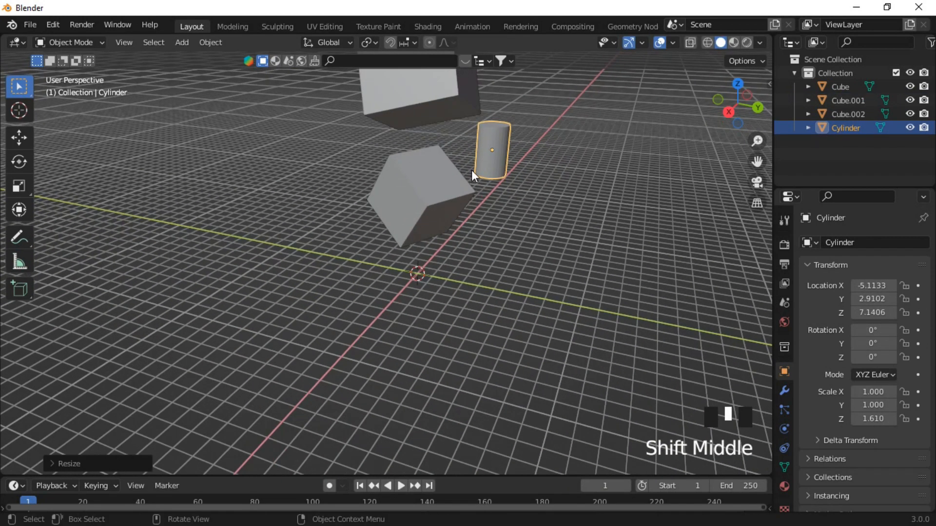
key("g")
left_click(476, 224)
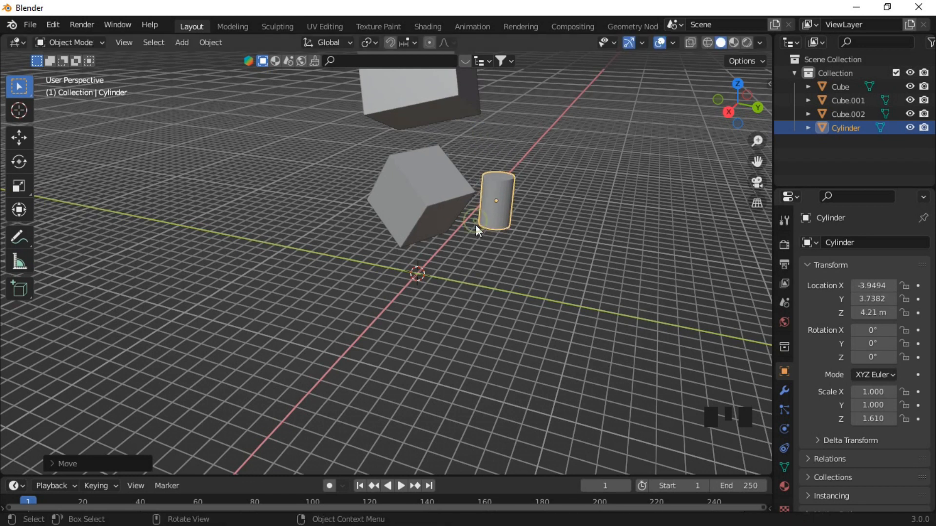
Step: Tilt the cylinder to a rotation of about X 19.8°, Y 6.9°, Z 11.4°
scroll(475, 227, "down", 1)
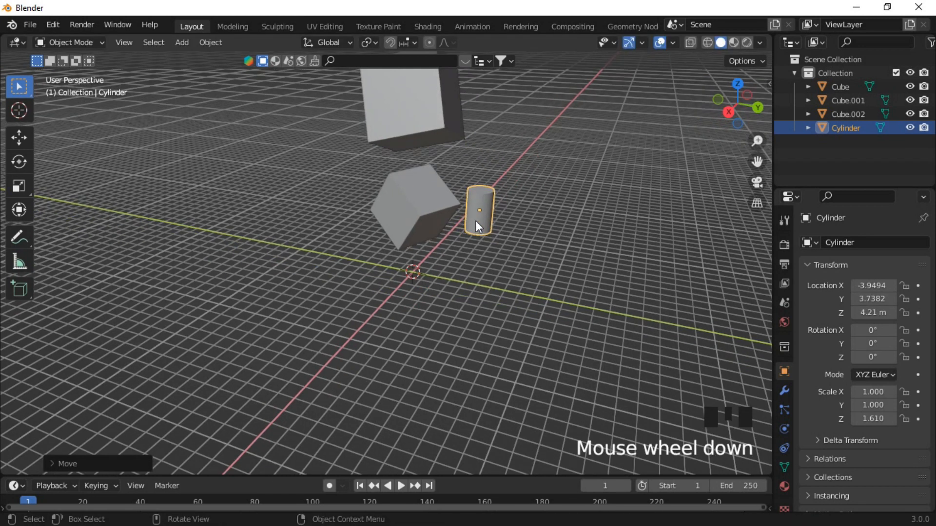
key("r")
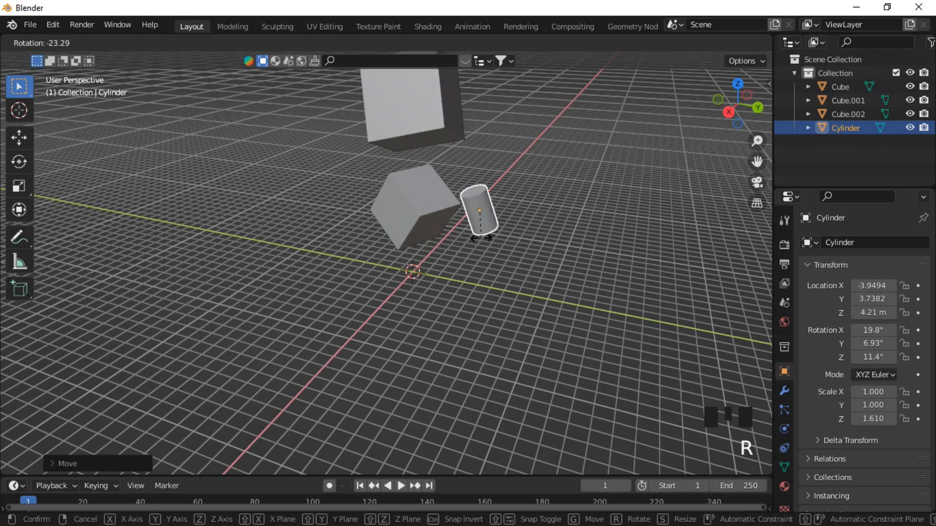
left_click(472, 246)
Step: Duplicate the cylinder to about X -1.64, Y -4.55, Z 17.80 m beside the topmost cube and rotate the copy nearly upright
middle_click_drag(470, 249, 483, 301)
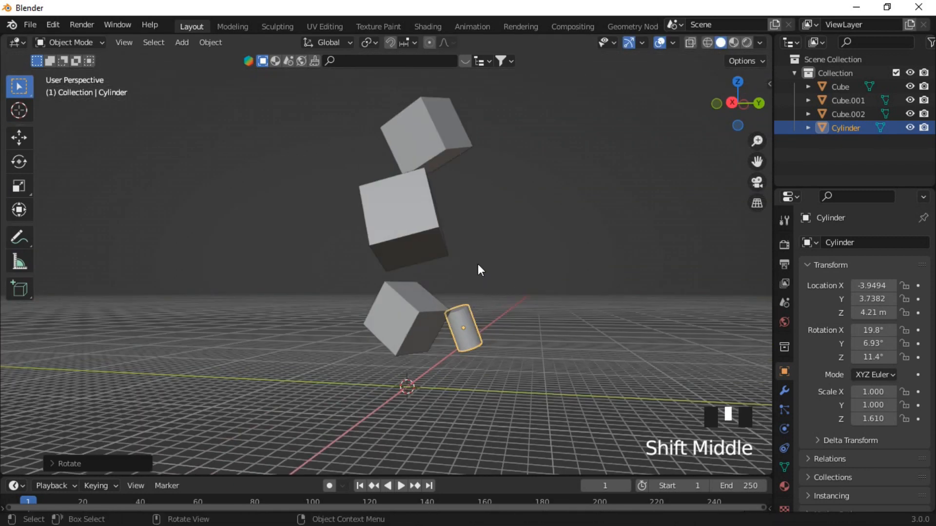
middle_click_drag(477, 265, 458, 248)
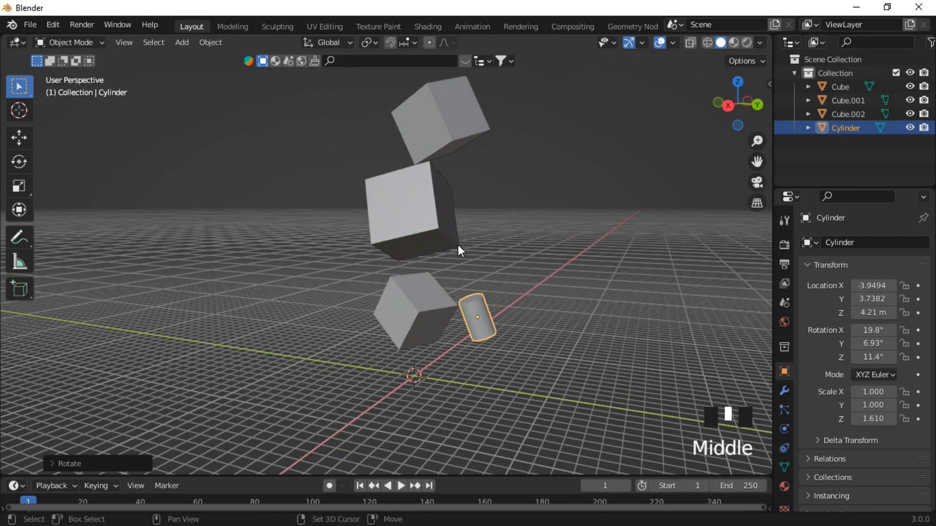
key("shift+d")
left_click(352, 72)
key("r")
left_click(382, 80)
scroll(385, 97, "up", 2)
right_click(372, 73)
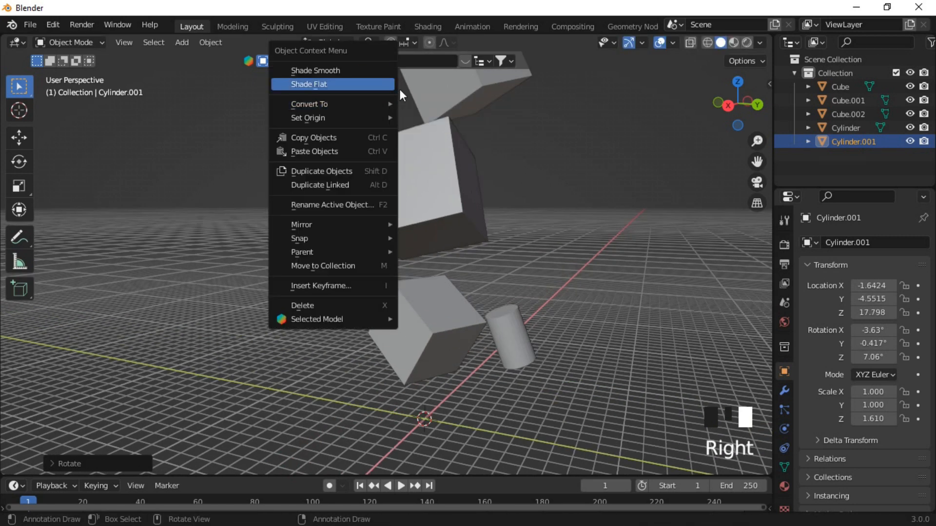
right_click(437, 225)
scroll(546, 305, "down", 2)
scroll(495, 222, "up", 2)
Step: Add a plane at the world origin as the ground and scale it uniformly to about 51.2
middle_click_drag(495, 223, 475, 233)
scroll(474, 233, "down", 3)
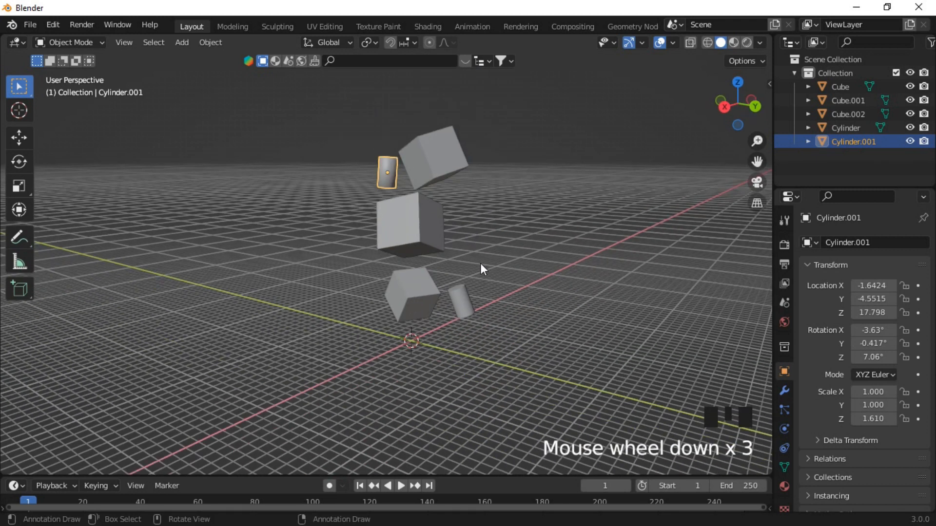
key("shift+a")
mouse_move(475, 245)
left_click(523, 246)
key("s")
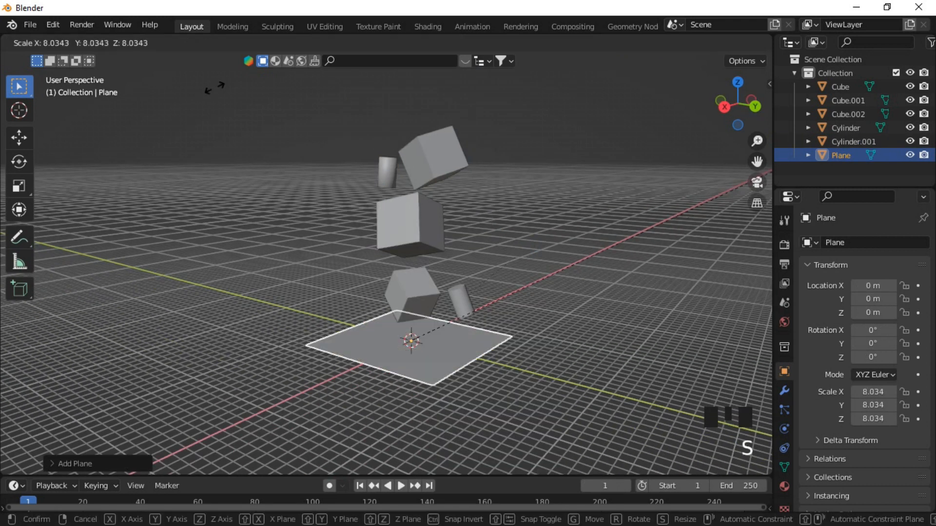
left_click(343, 249)
Step: Enlarge the ground plane uniformly to a scale of about 557.6
scroll(343, 250, "down", 3)
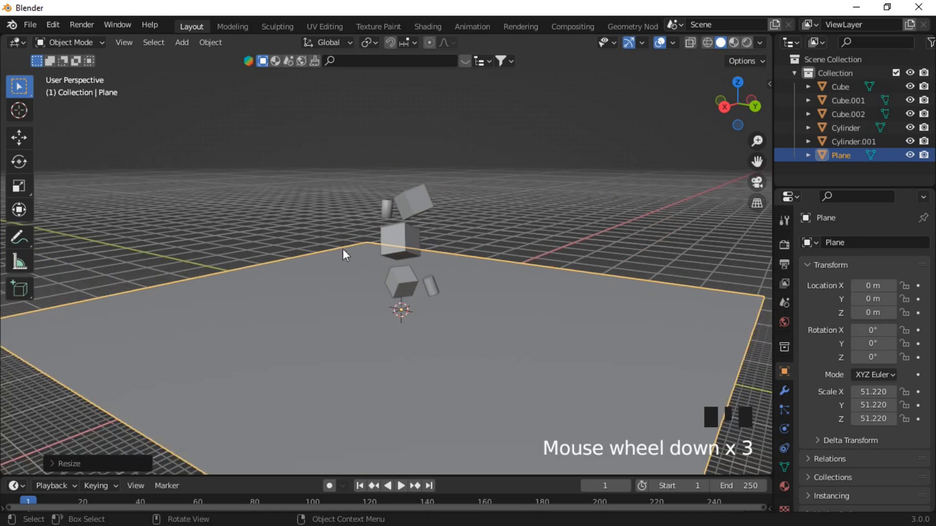
scroll(410, 288, "up", 4)
scroll(484, 324, "down", 1)
middle_click_drag(484, 328, 484, 372)
left_click(511, 235)
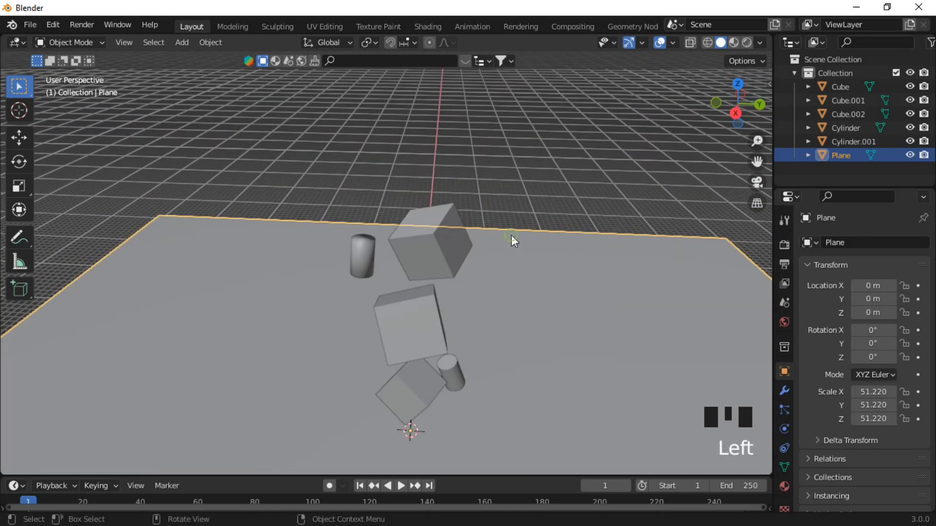
key("KP_7")
scroll(511, 235, "down", 7)
key("s")
left_click(185, 209)
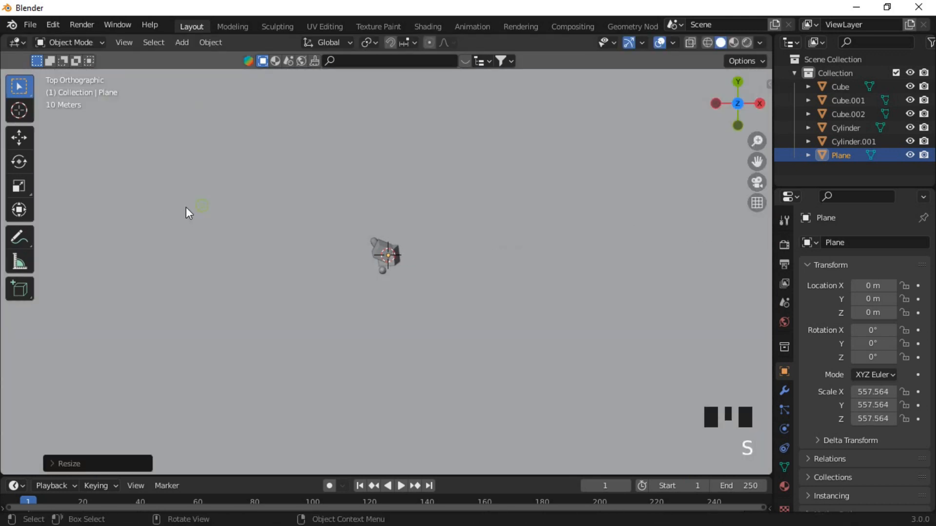
Step: Scale the ground plane uniformly to about 194.3
middle_click_drag(185, 209, 242, 111)
scroll(370, 293, "up", 5)
middle_click_drag(370, 292, 357, 308)
scroll(355, 305, "down", 4)
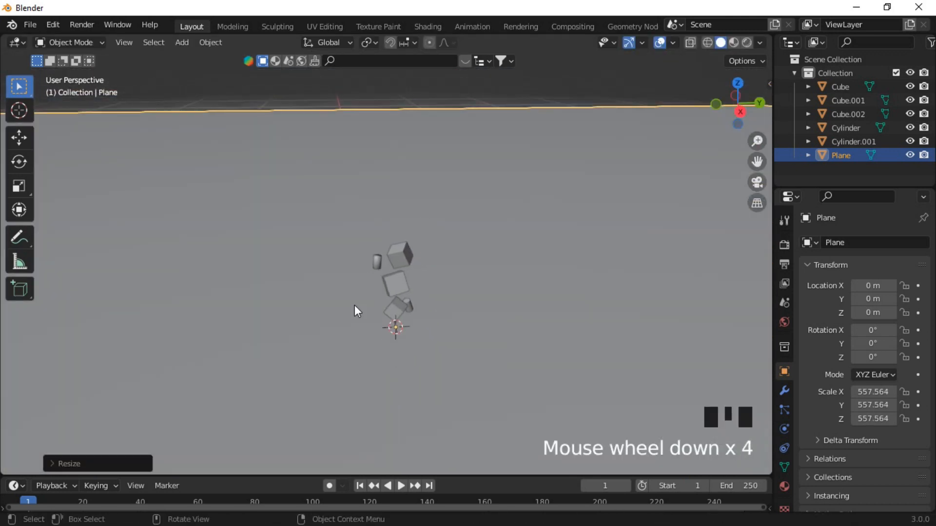
key("s")
left_click(429, 341)
Step: Edit the ground plane's mesh and extrude its far edge about 76 m upward to form a back wall
middle_click_drag(429, 341, 438, 300)
scroll(408, 306, "up", 3)
key("Tab")
left_click(317, 235)
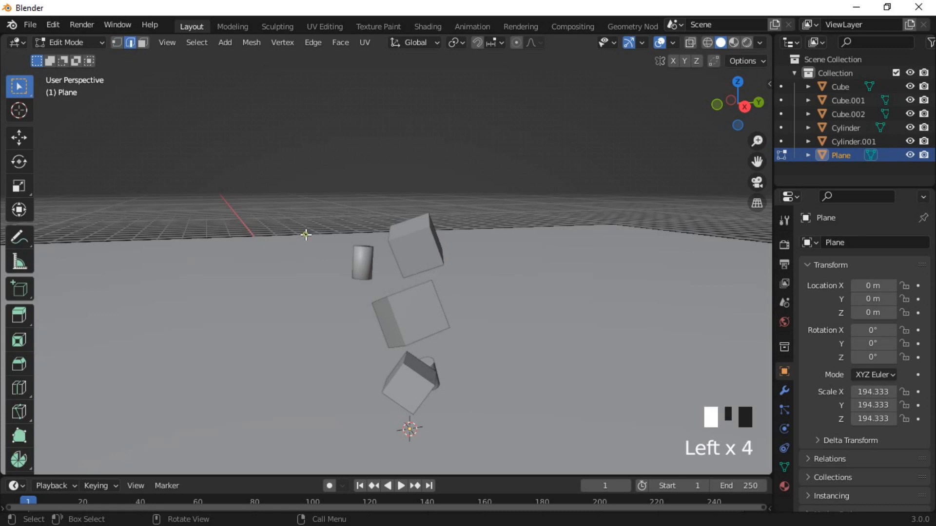
key("e")
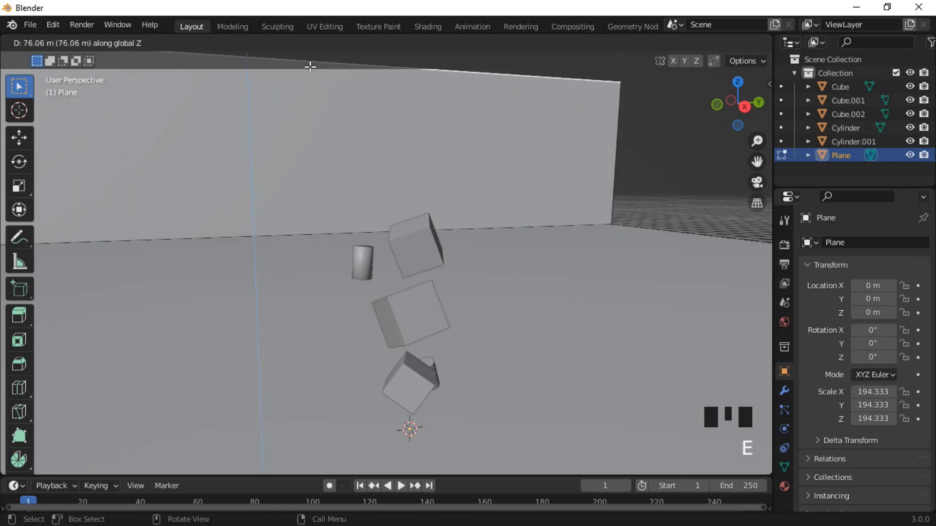
left_click(311, 70)
Step: Raise the back wall's upper edge further along the Z axis
scroll(317, 115, "down", 3)
key("g")
key("z")
left_click(337, 352)
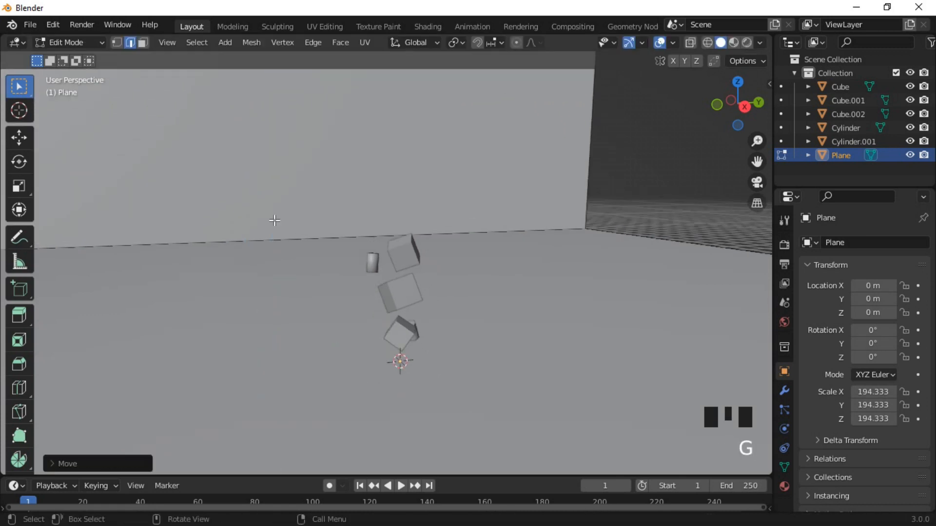
Step: Bevel the edge between floor and back wall with many segments to form a wide curved backdrop
left_click(257, 240)
key("ctrl+b")
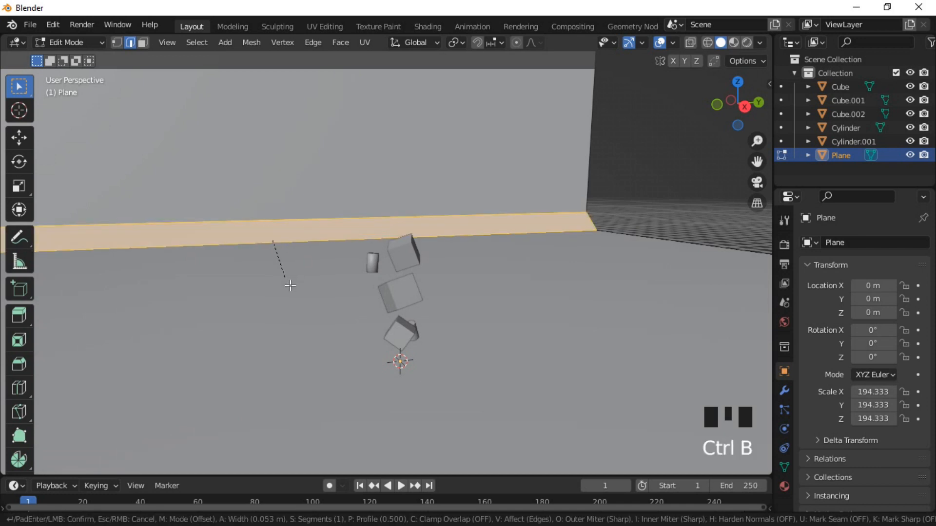
scroll(332, 404, "up", 20)
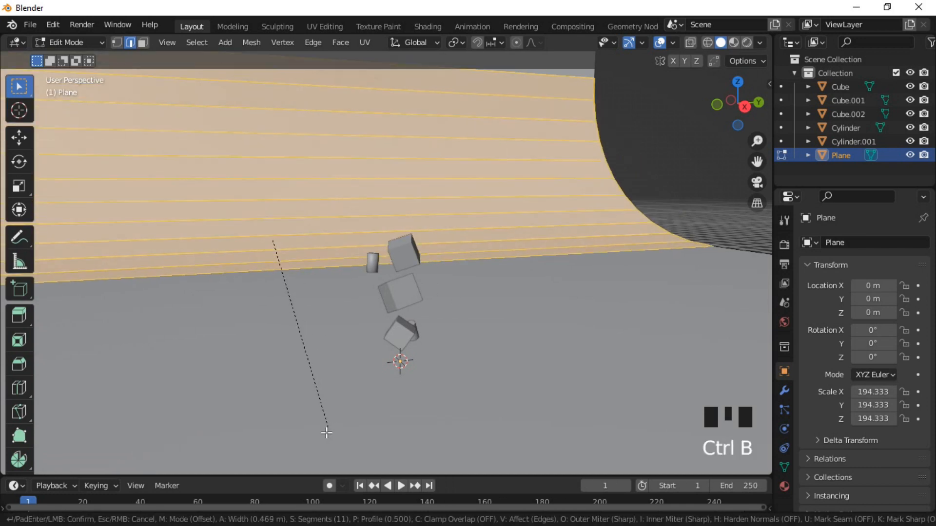
left_click(333, 60)
Step: Finish editing the backdrop mesh and apply smooth shading to the plane
middle_click_drag(340, 90, 355, 238)
scroll(343, 253, "up", 5)
key("Tab")
right_click(544, 255)
left_click(543, 272)
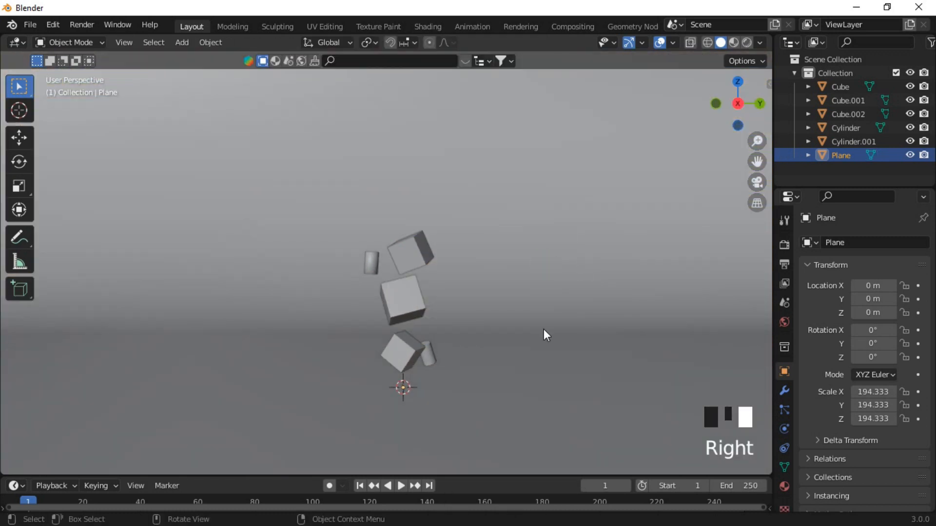
Step: Add a UV sphere and move it beside the middle cube, below the upper cylinder, at about Y -5.16 m and Z 13.84 m
scroll(531, 352, "up", 2)
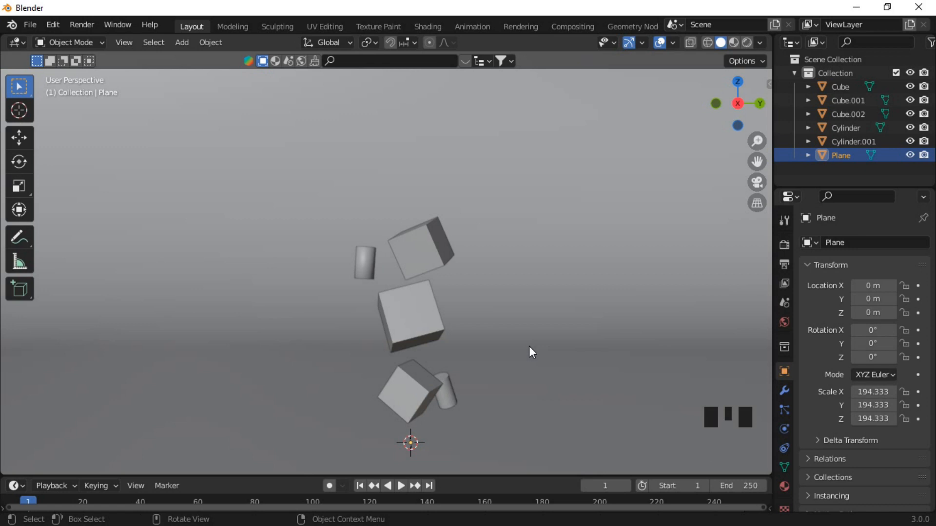
key("shift+s")
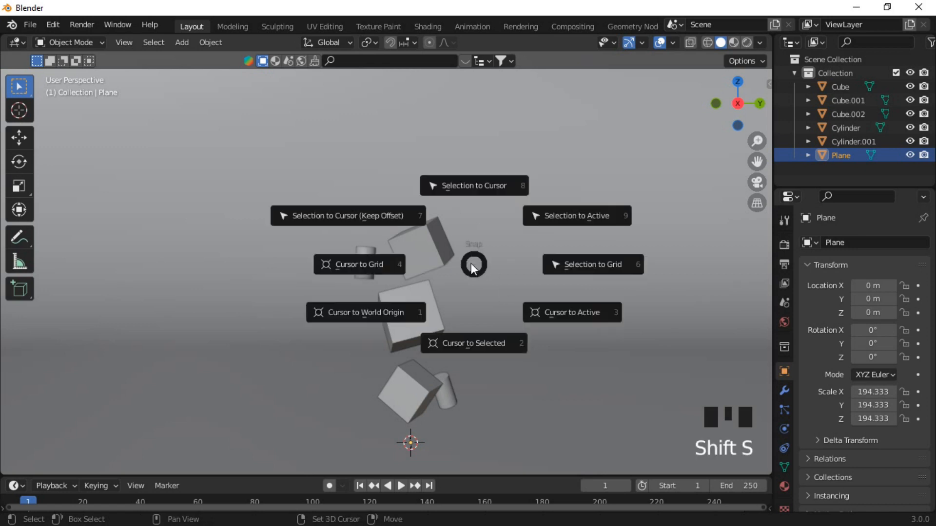
key("shift+a")
mouse_move(311, 179)
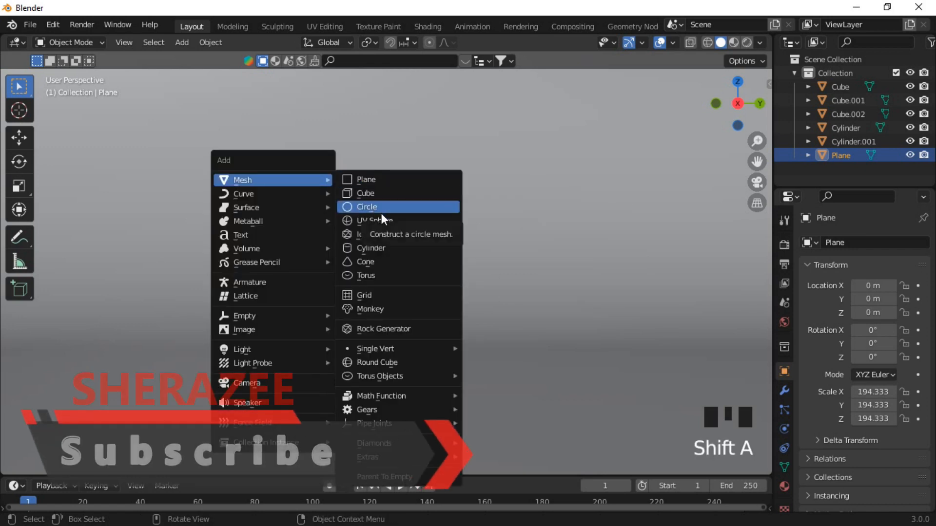
left_click(384, 222)
key("g")
left_click(367, 198)
key("g")
left_click(311, 189)
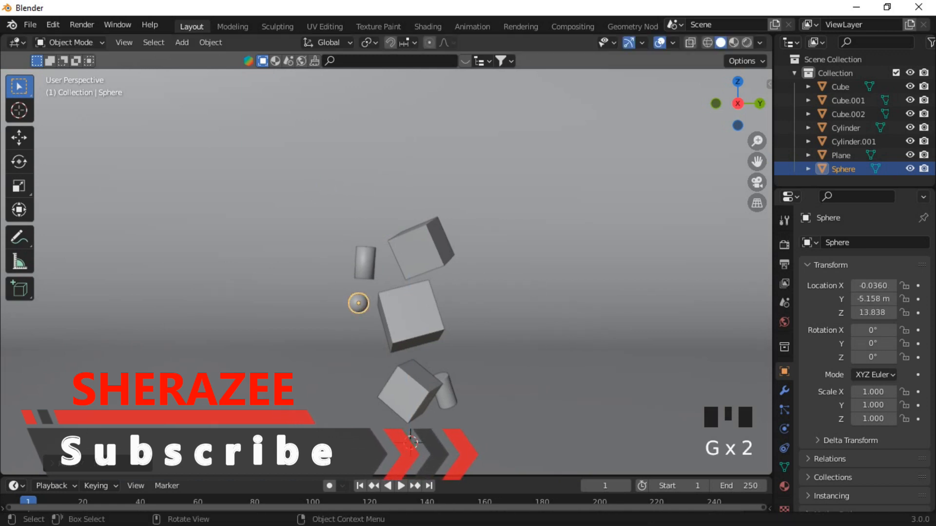
Step: Scale the sphere up to about 1.47 and apply smooth shading to it
key("s")
left_click(619, 282)
scroll(296, 262, "up", 5)
right_click(296, 261)
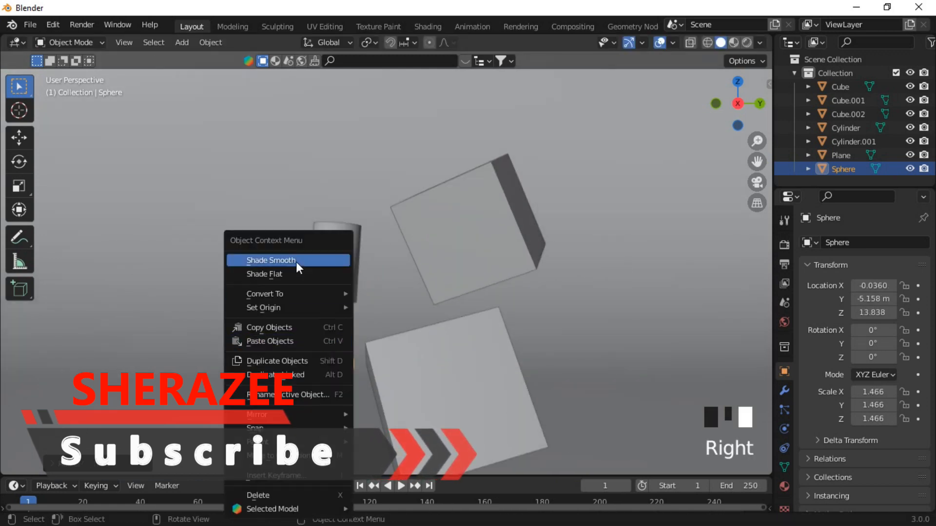
Step: Duplicate the sphere and place the copy above the top cube, at about Y -1.49 m and Z 23.2 m
scroll(426, 343, "down", 5)
key("shift+d")
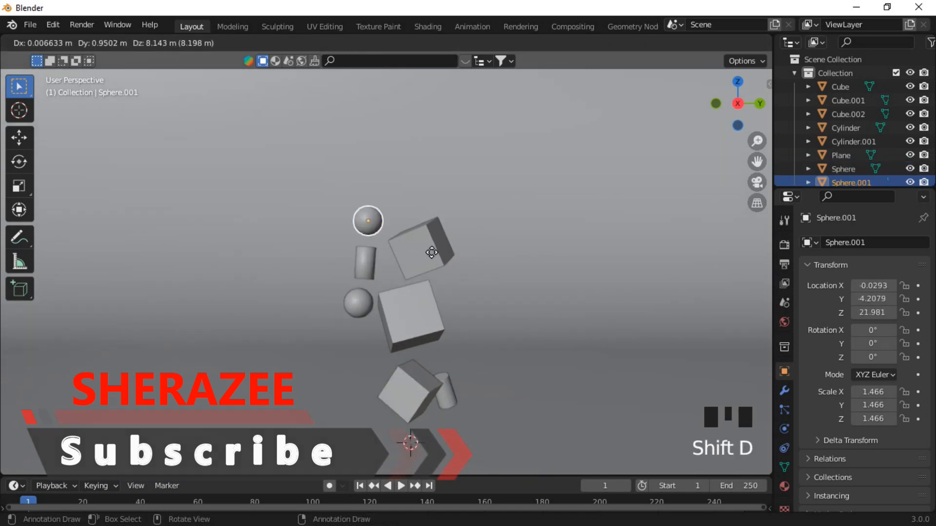
left_click(462, 245)
middle_click_drag(455, 303, 437, 281)
scroll(481, 295, "down", 3)
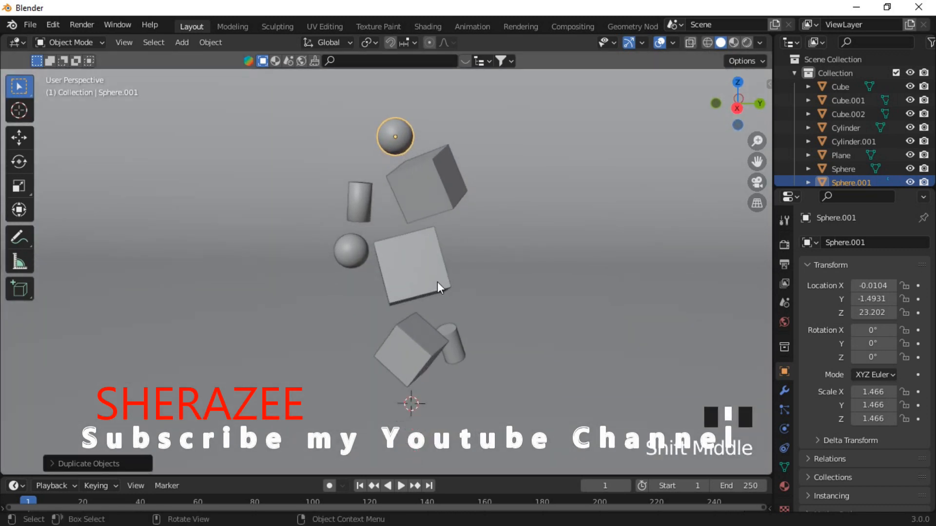
scroll(441, 300, "down", 1)
right_click(267, 268)
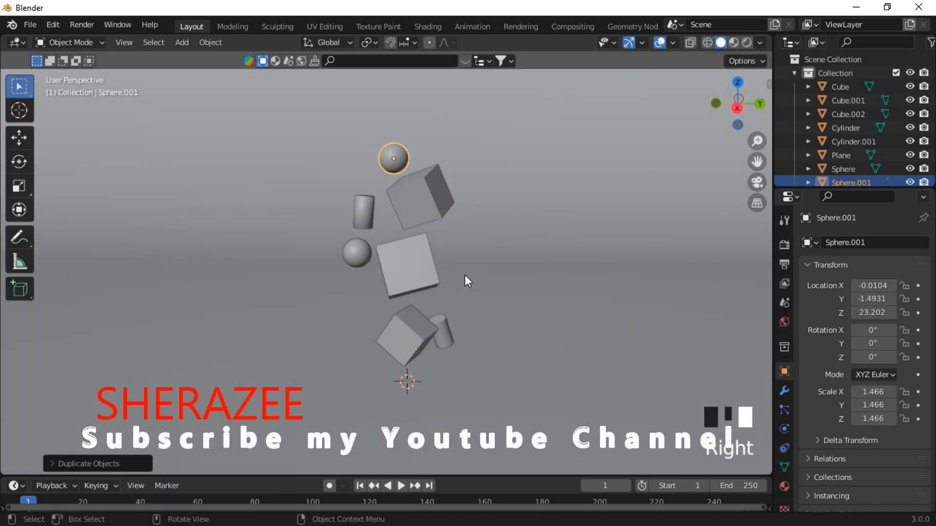
Step: Add a camera and align it to the current viewport view
key("shift+a")
mouse_move(419, 396)
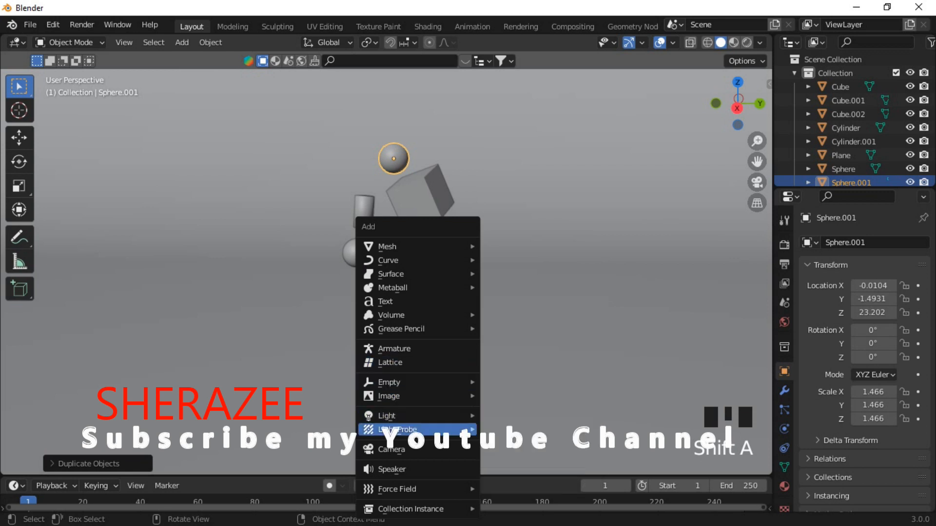
left_click(419, 448)
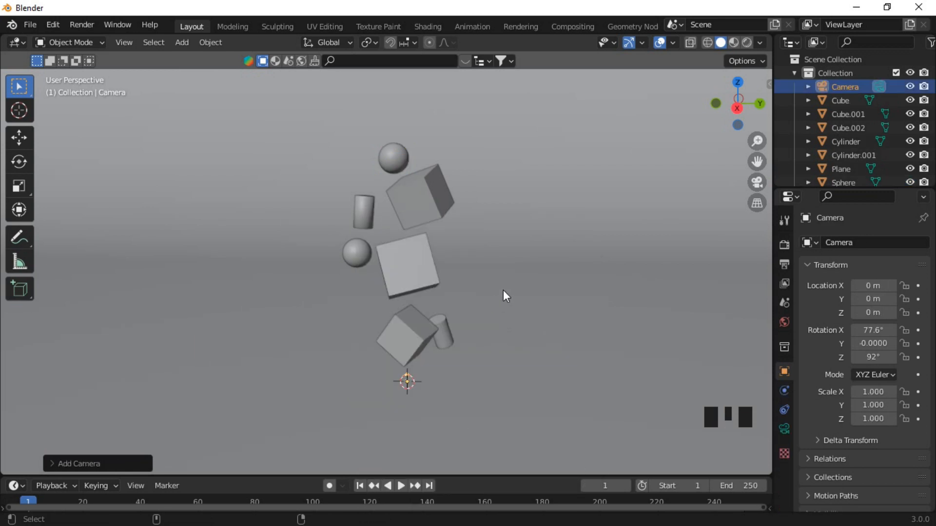
key("ctrl+alt+KP_0")
Step: Lock the camera to the view, reframe it so all floating objects fit inside the frame, and unlock it again
left_click(769, 85)
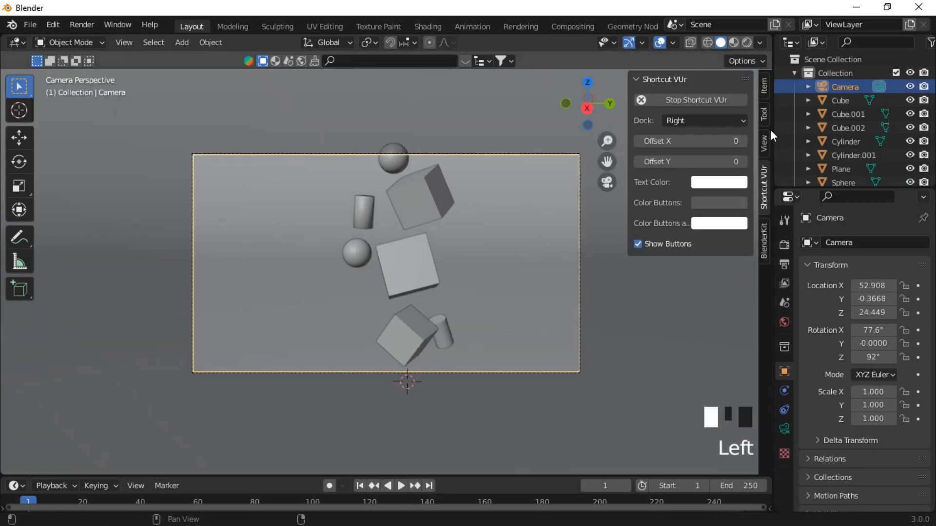
left_click(764, 143)
middle_click_drag(468, 242, 444, 220)
scroll(443, 219, "down", 2)
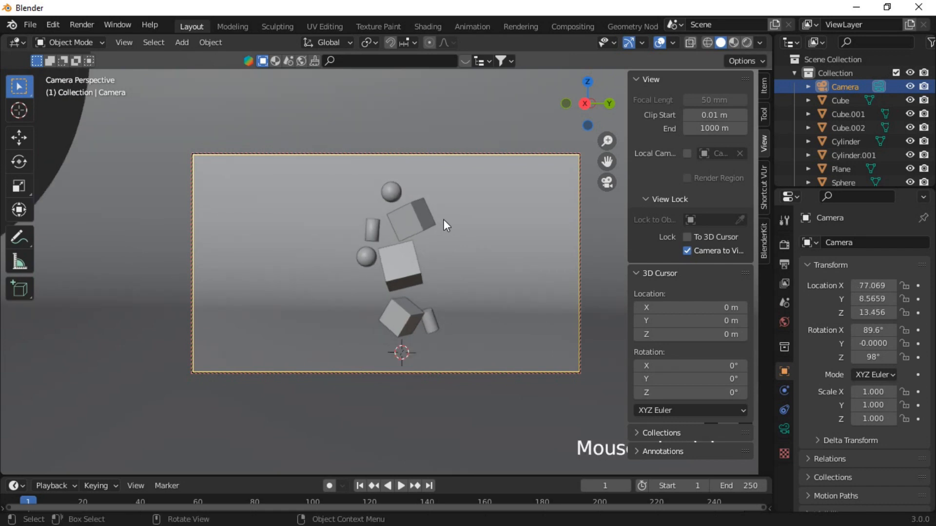
scroll(425, 204, "up", 2)
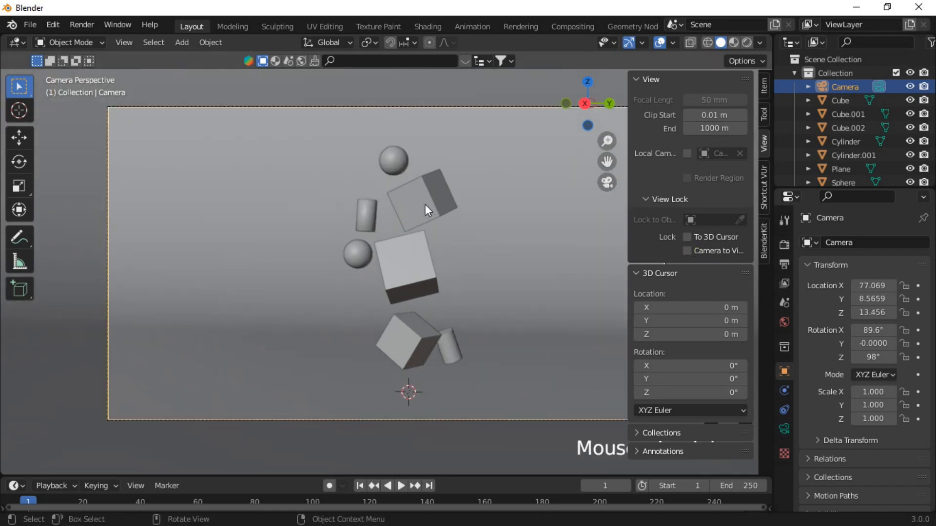
key("n")
Step: Add an area light and raise it along the Z axis above the floating objects
key("shift+s")
key("shift+a")
mouse_move(254, 290)
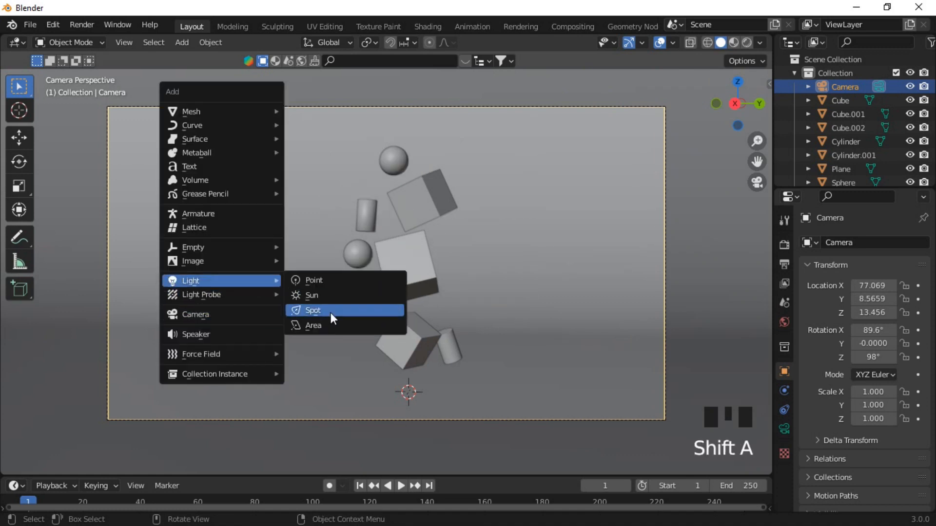
left_click(335, 325)
key("g")
key("z")
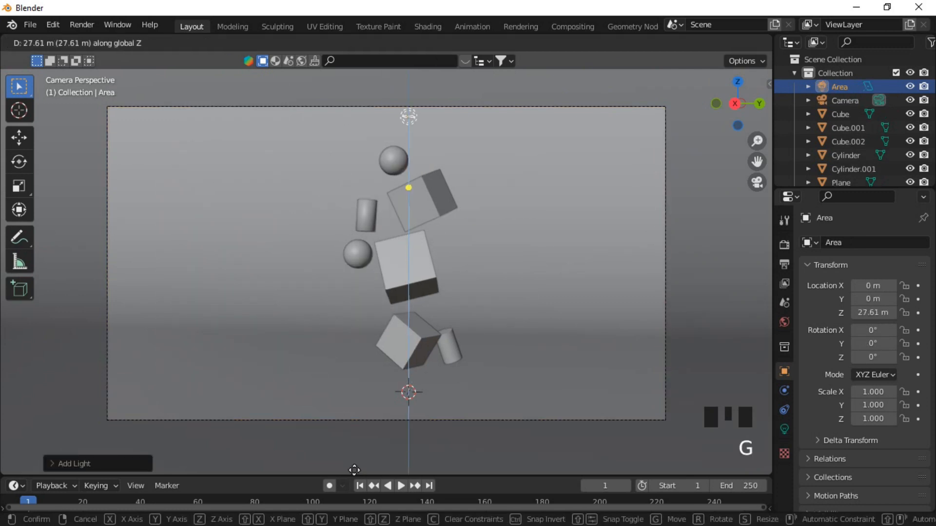
left_click(459, 262)
Step: Raise the area light further to about 33.2 m and scale it up to about 13.3
scroll(459, 262, "down", 2)
key("g")
left_click(461, 180)
key("s")
left_click(453, 260)
Step: Give the area light a warm cream colour and set its power to 2500 W
key("KP_7")
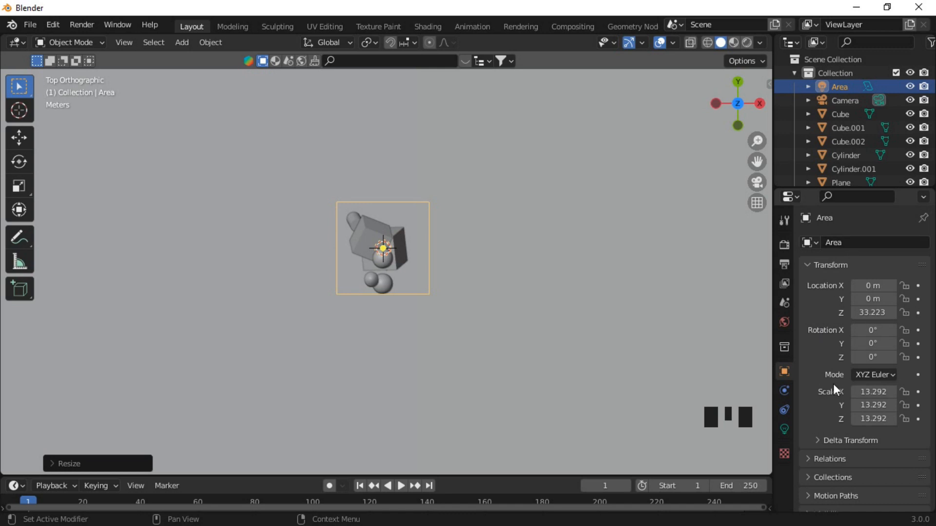
left_click(784, 430)
left_click(861, 322)
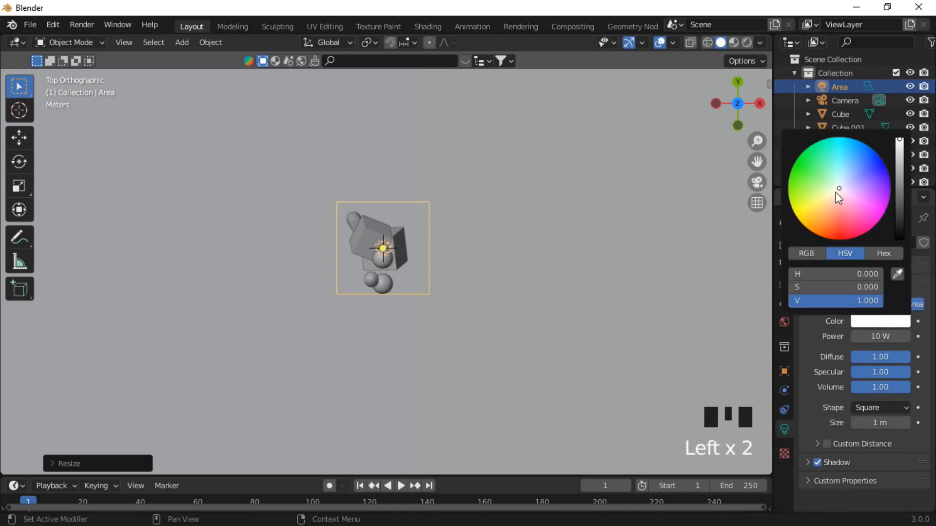
left_click(879, 336)
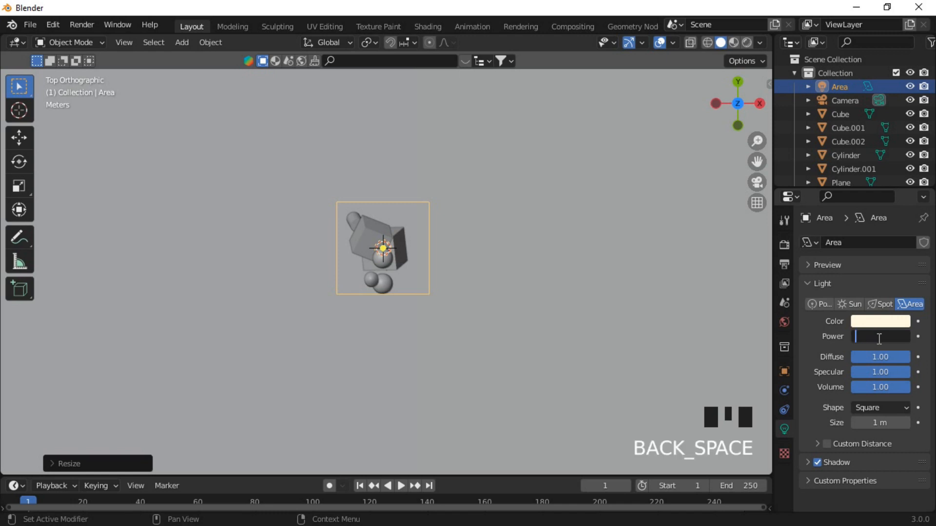
Step: Move the area light higher along the Z axis, well clear of the top sphere
middle_click_drag(439, 219, 412, 169)
scroll(358, 161, "down", 3)
key("g")
key("z")
left_click(454, 147)
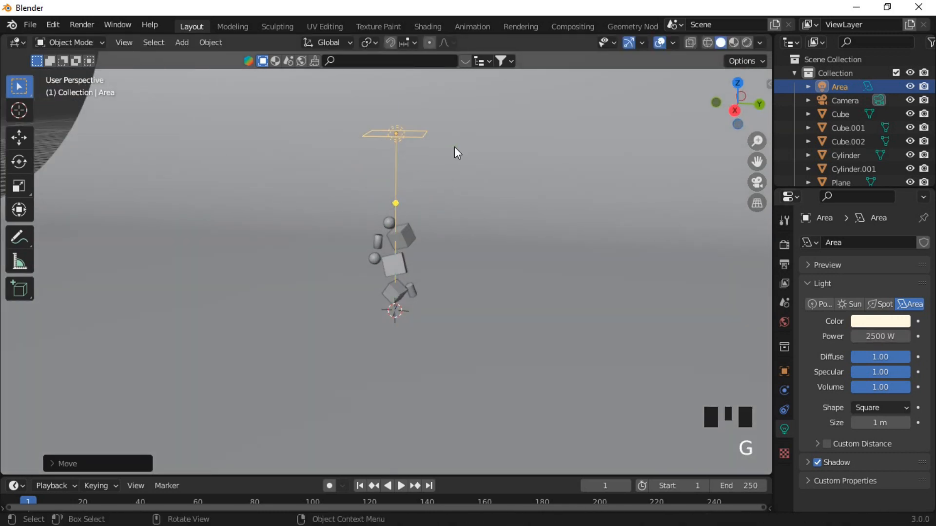
Step: Duplicate the area light, place the copy out towards the camera, and rotate it to face the floating objects
key("KP_7")
scroll(461, 210, "down", 4)
scroll(462, 210, "up", 2)
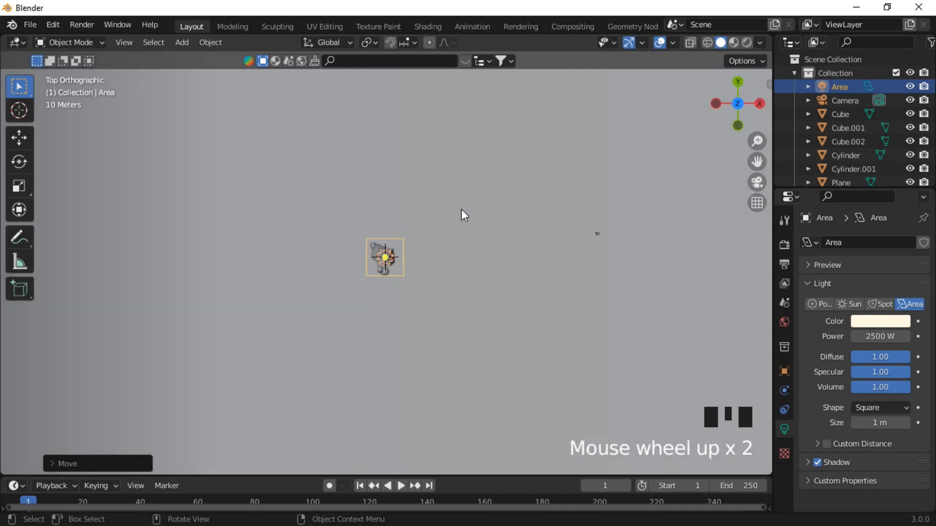
key("shift+d")
left_click(570, 217)
middle_click_drag(570, 217, 507, 250)
key("r")
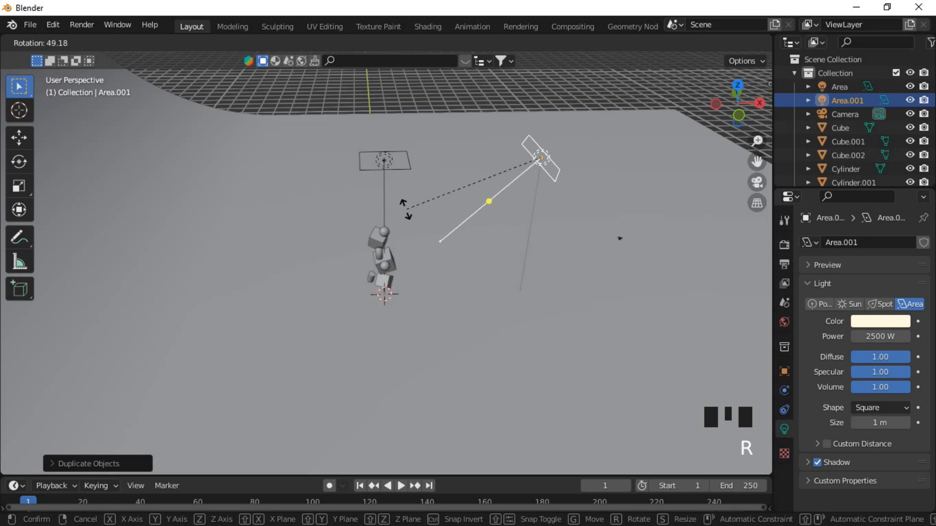
left_click(424, 230)
Step: Preview the scene through the camera with material preview shading and rotate the upper cylinder to a steeper diagonal tilt
key("KP_0")
scroll(439, 276, "down", 1)
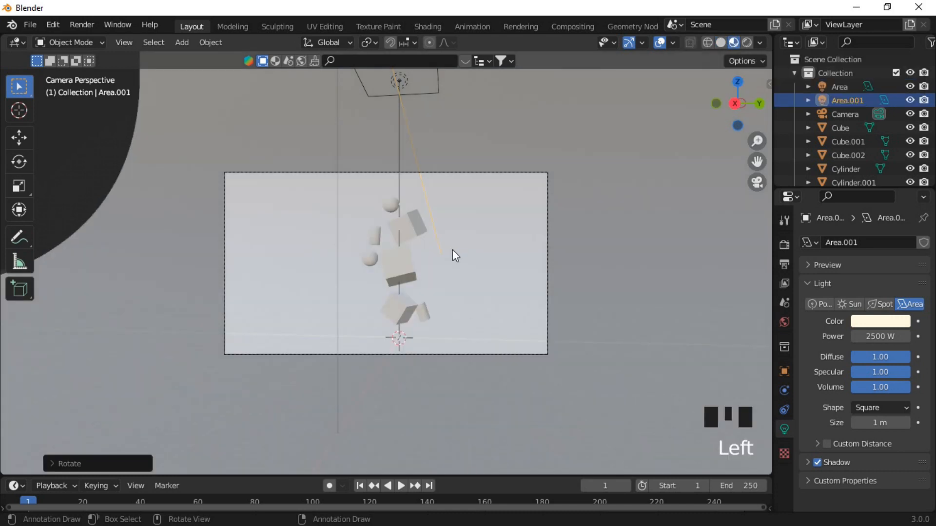
scroll(453, 251, "up", 3)
left_click(353, 198)
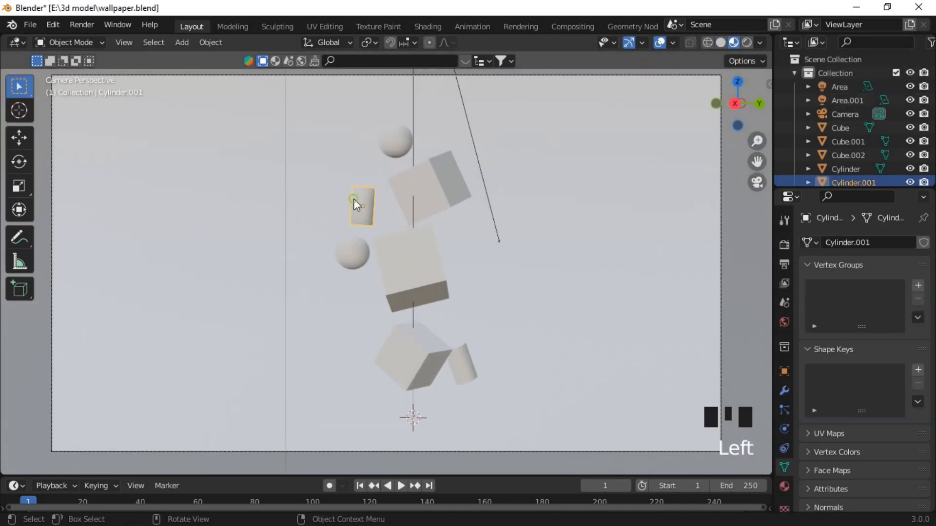
key("r")
left_click(368, 234)
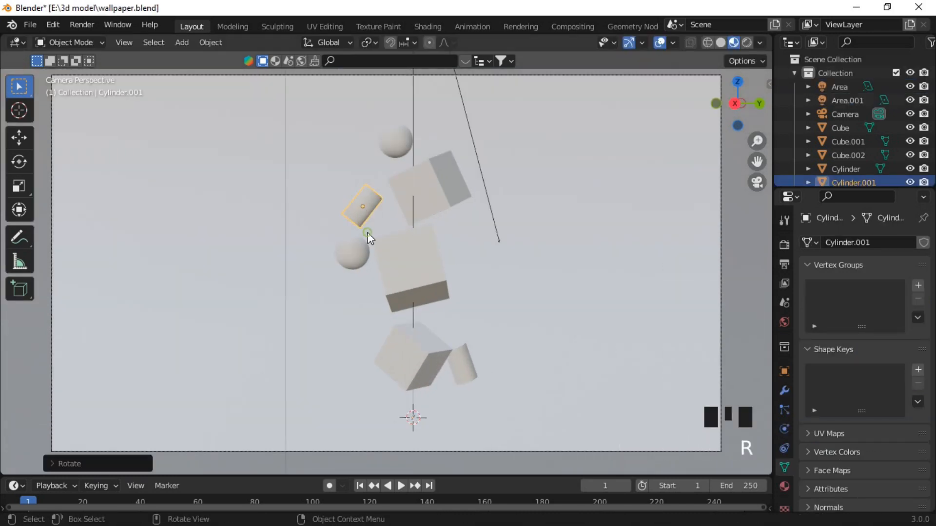
scroll(488, 233, "down", 1)
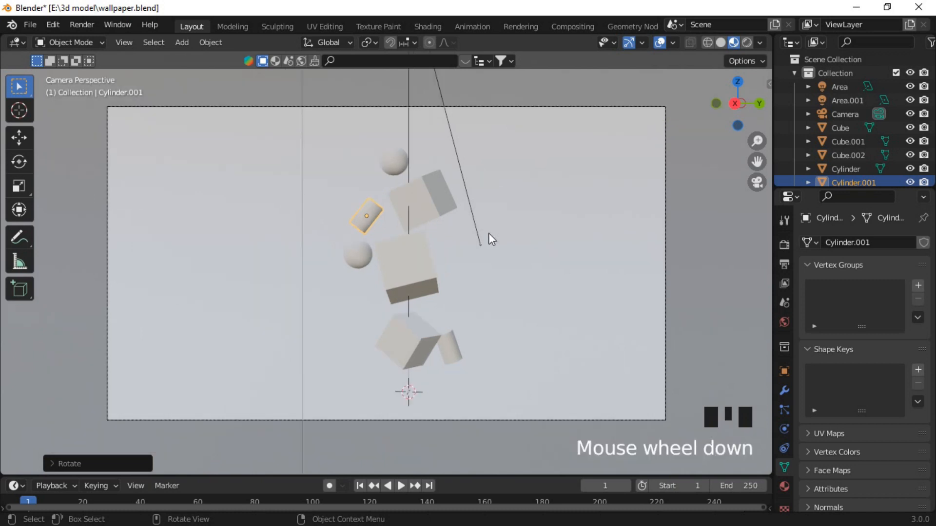
scroll(489, 238, "up", 1)
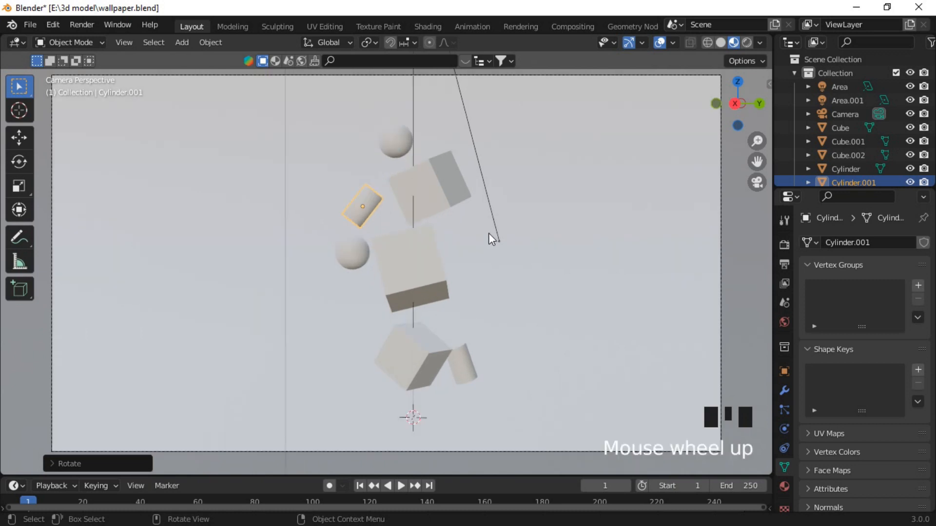
Step: Brighten the world background colour to a light grey
left_click(782, 323)
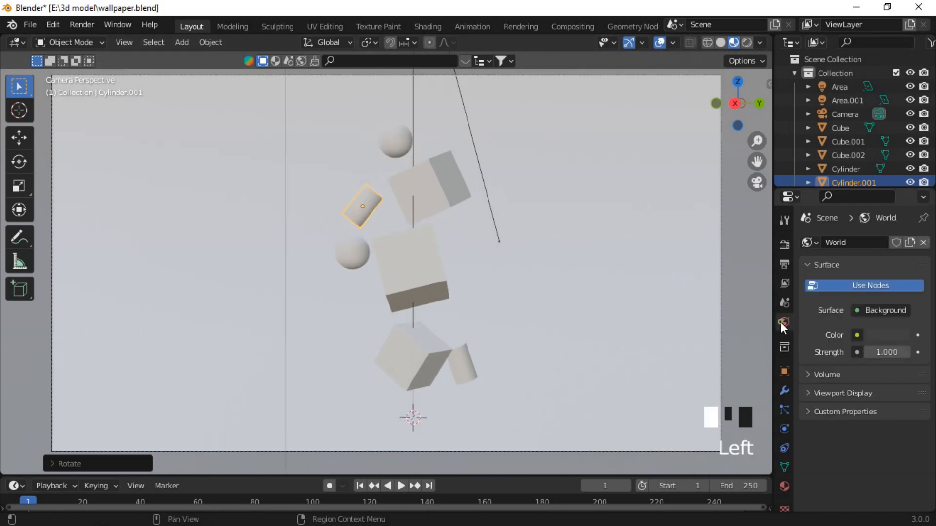
left_click(883, 287)
left_click(883, 285)
left_click(893, 336)
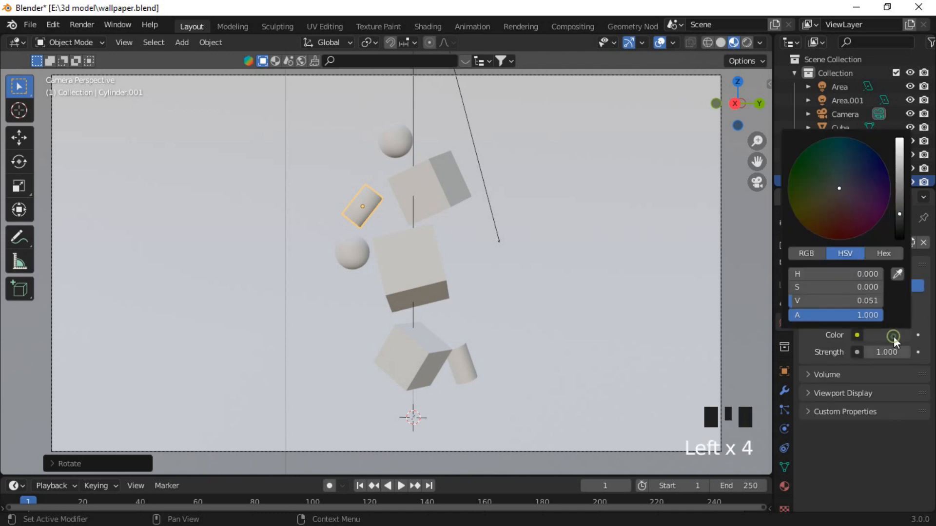
left_click_drag(895, 190, 900, 174)
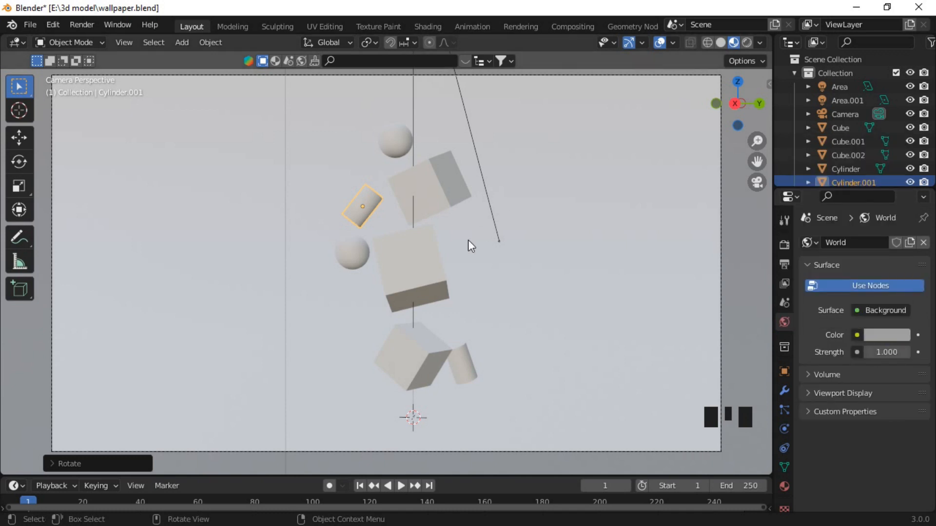
Step: Show the camera view with rendered shading and darken the world background colour to a value of about 0.147
left_click(748, 42)
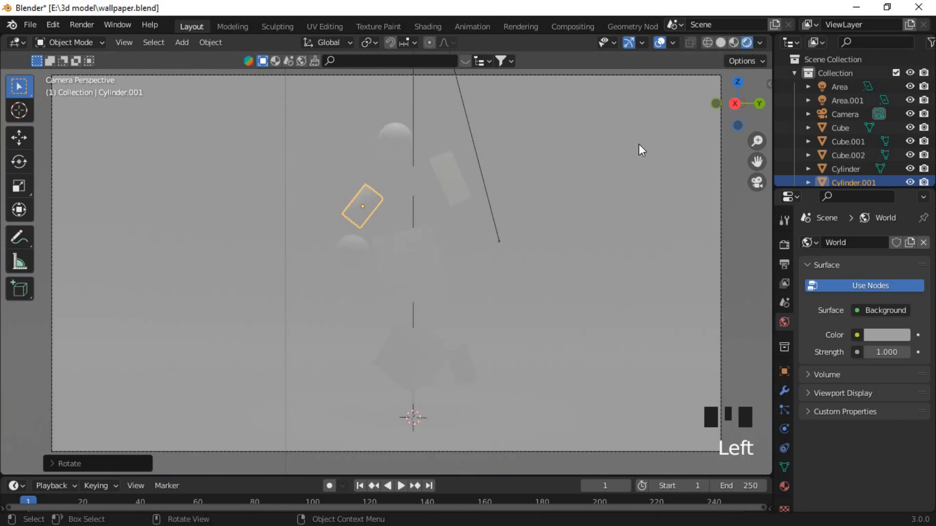
middle_click_drag(704, 92, 569, 182)
scroll(569, 186, "up", 2)
key("KP_0")
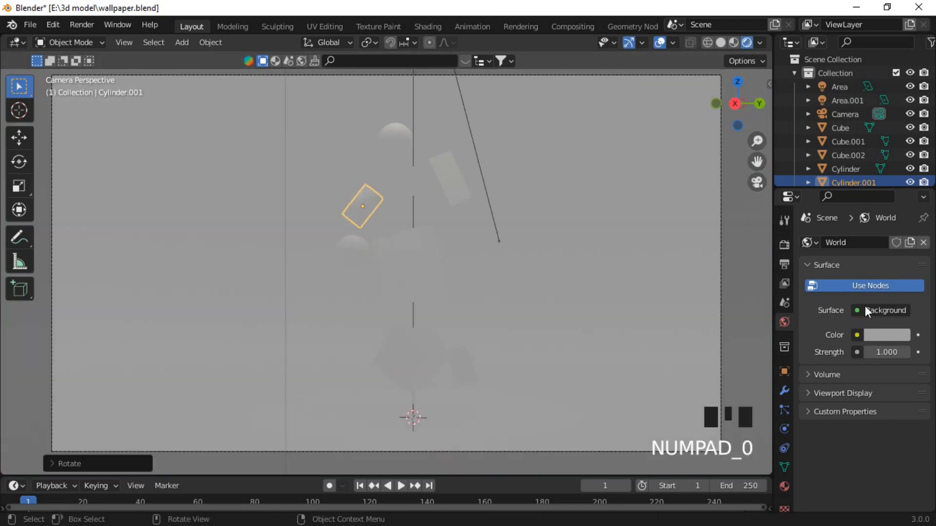
left_click(889, 334)
left_click_drag(899, 175, 899, 197)
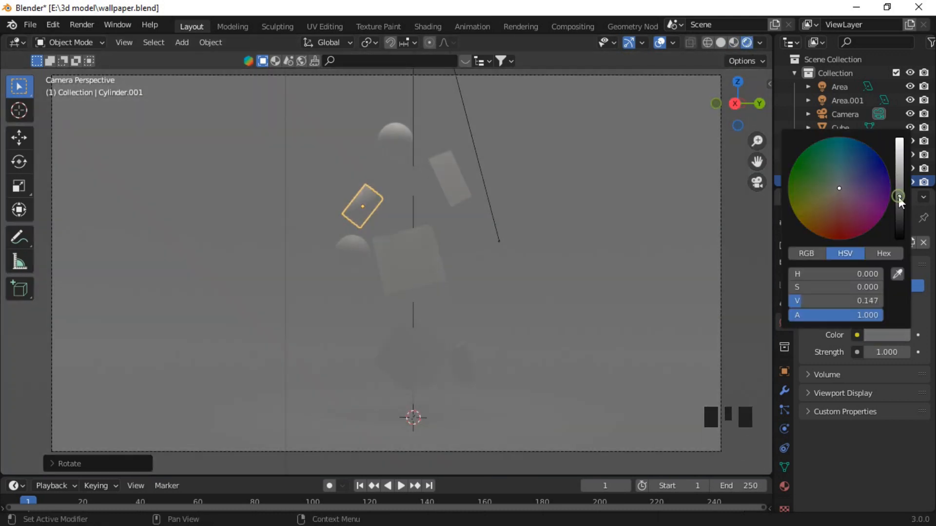
Step: Create a new material on the upper sphere and name it light
left_click(396, 138)
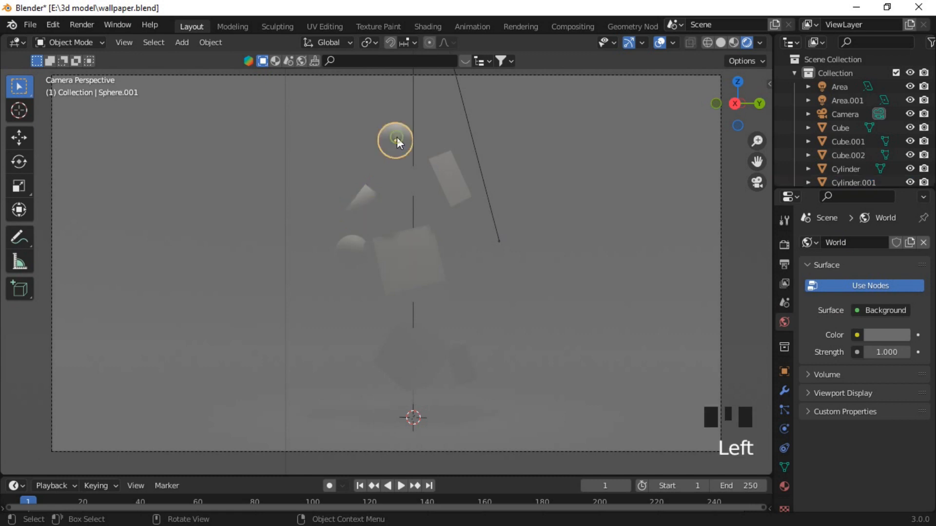
left_click(784, 390)
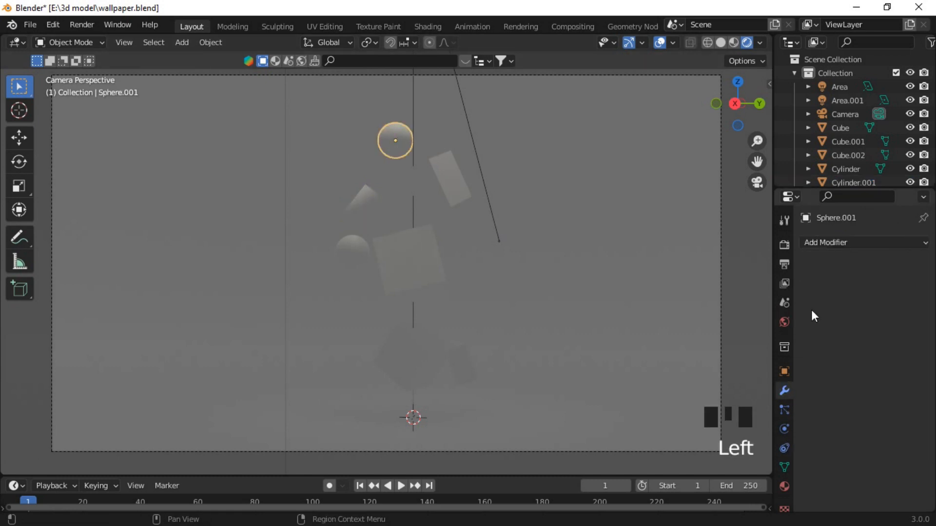
left_click(784, 486)
left_click(853, 302)
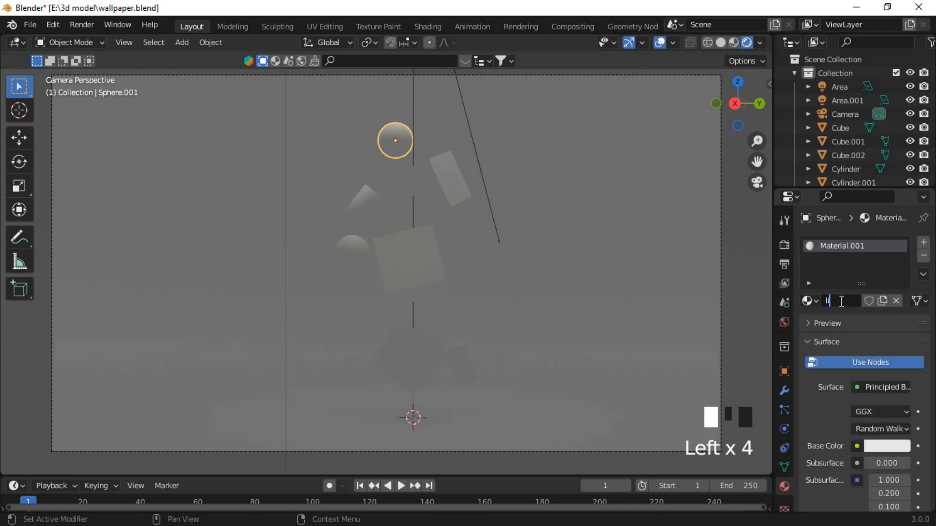
key("Return")
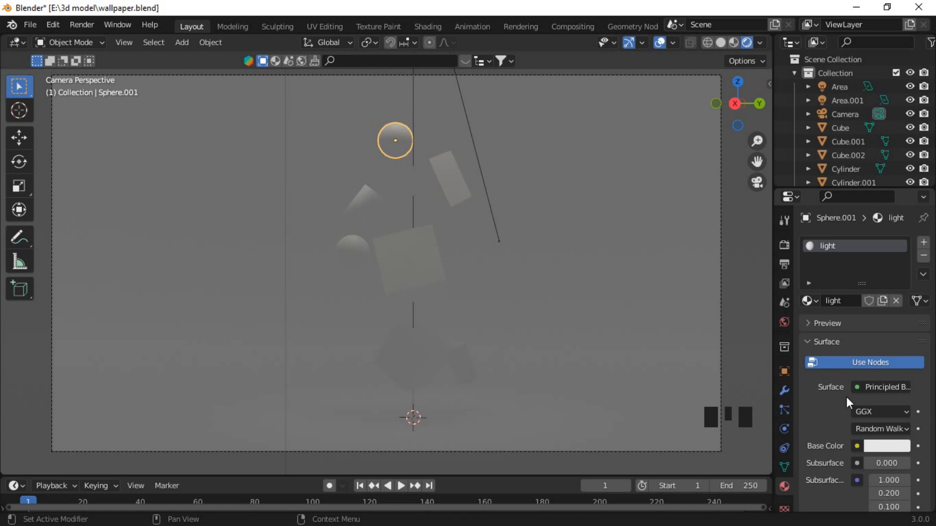
Step: Switch the light material's surface to Emission and set its colour to pale yellow, about hue 0.139 and saturation 0.772
left_click(876, 388)
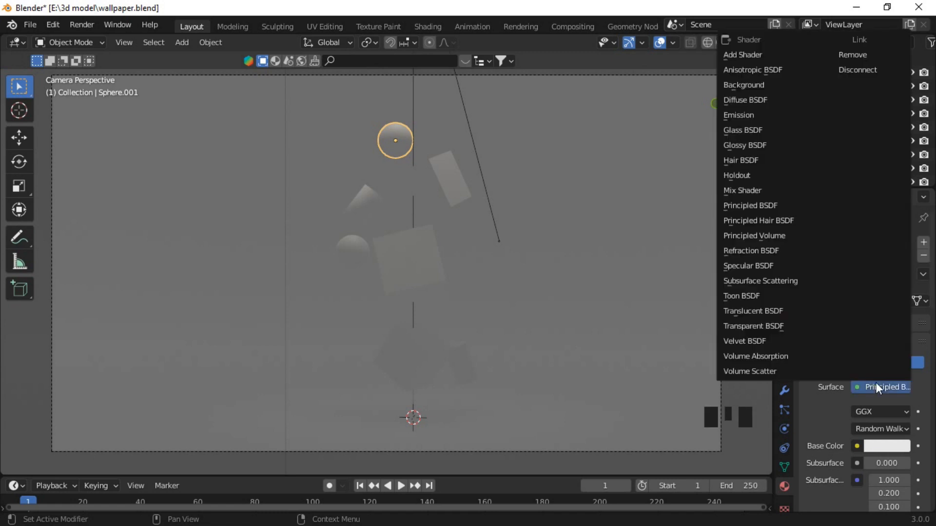
left_click(746, 115)
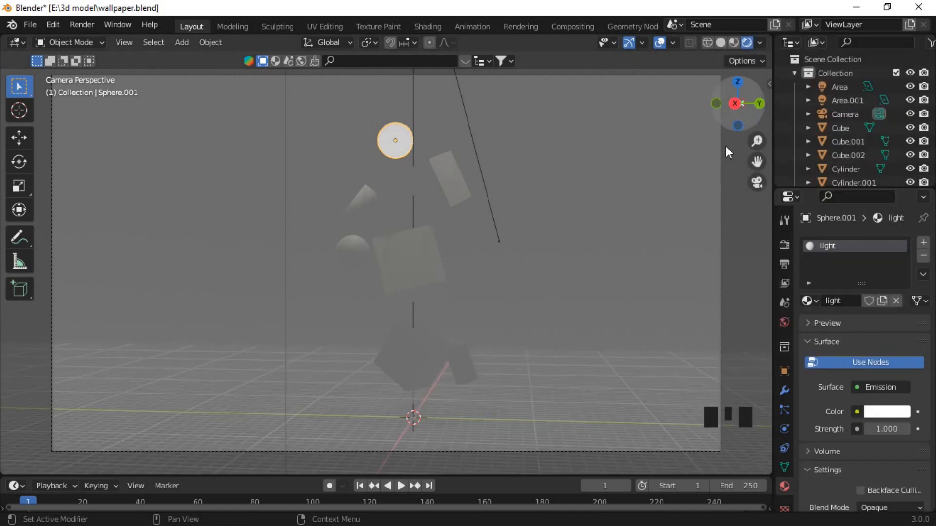
left_click(880, 412)
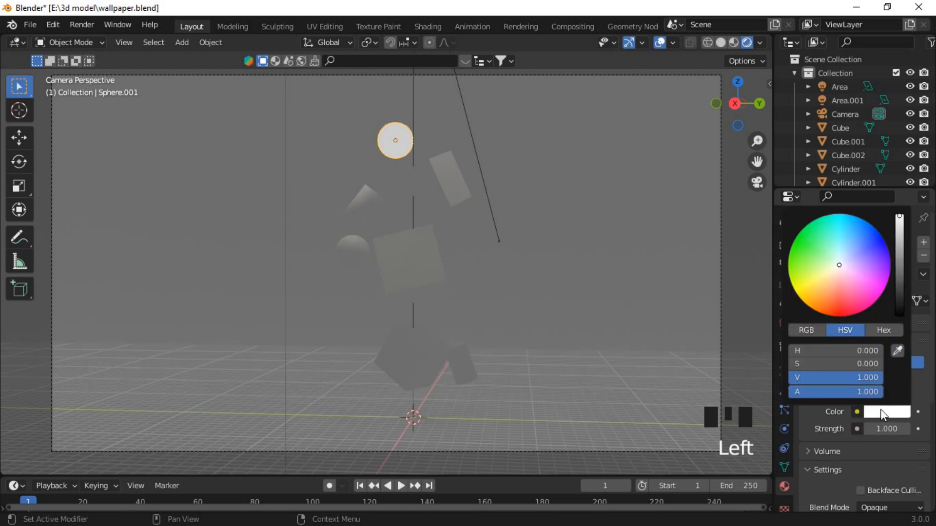
left_click_drag(853, 285, 823, 277)
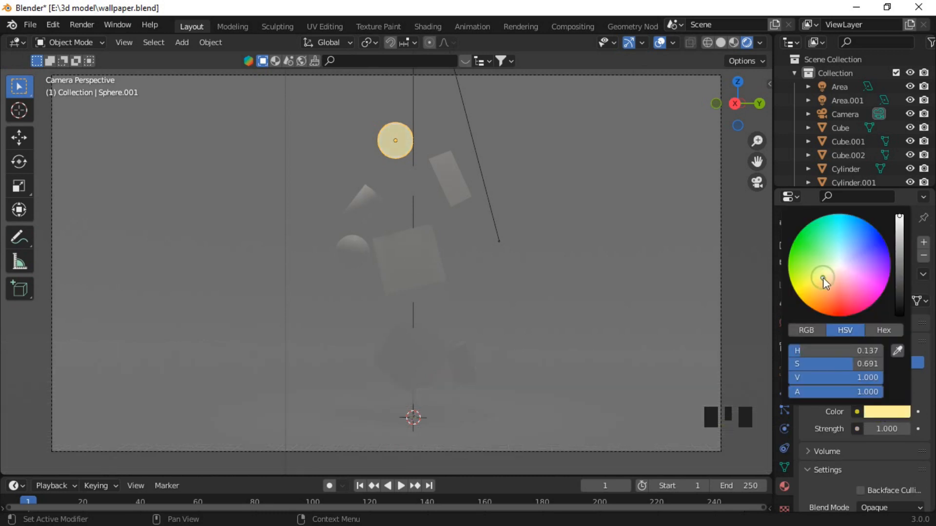
left_click(903, 414)
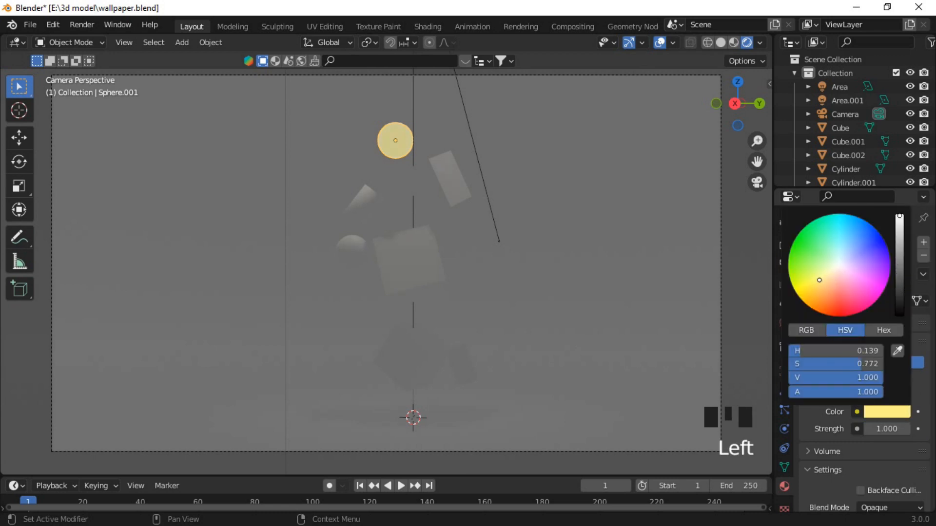
Step: Assign the existing light material to the lower sphere
left_click(353, 251)
left_click(809, 300)
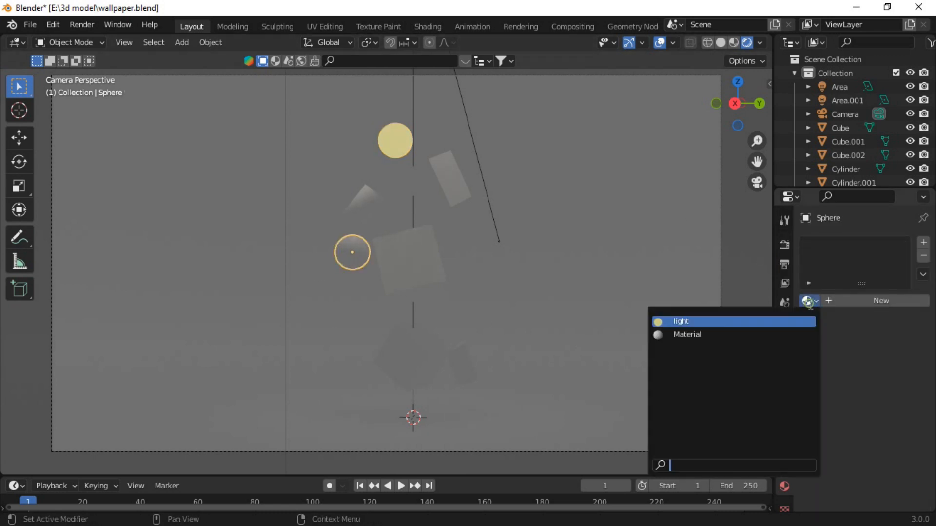
left_click(692, 320)
Step: Create a new material on the upper cylinder and darken its base colour to a grey value of about 0.173
left_click(369, 200)
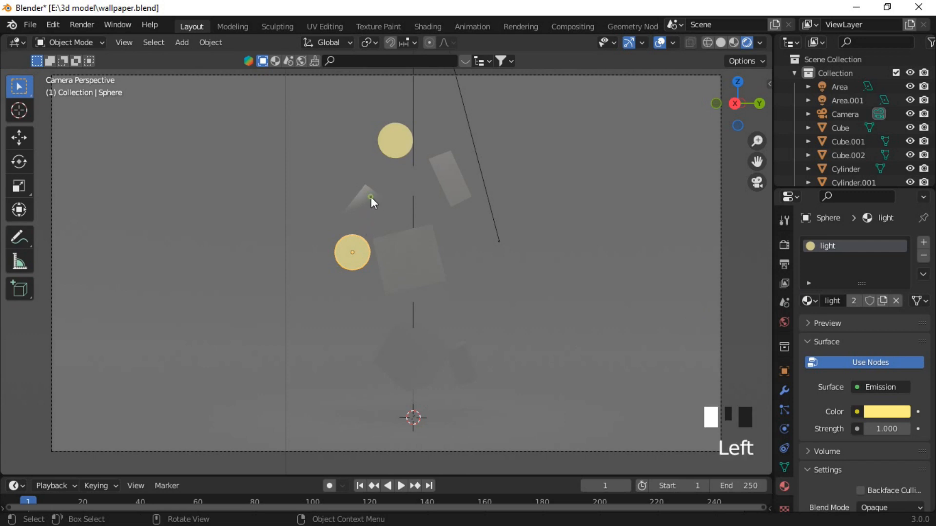
left_click(838, 302)
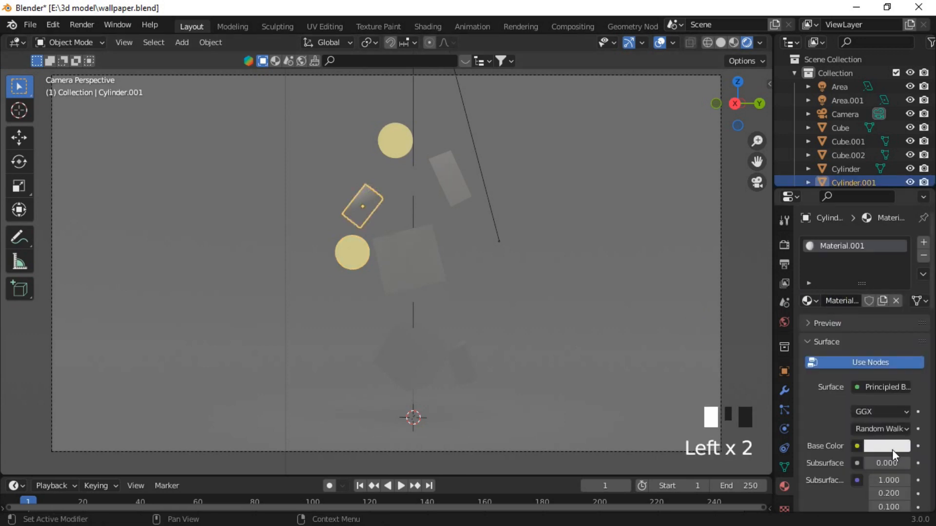
left_click(892, 449)
left_click_drag(899, 291, 900, 309)
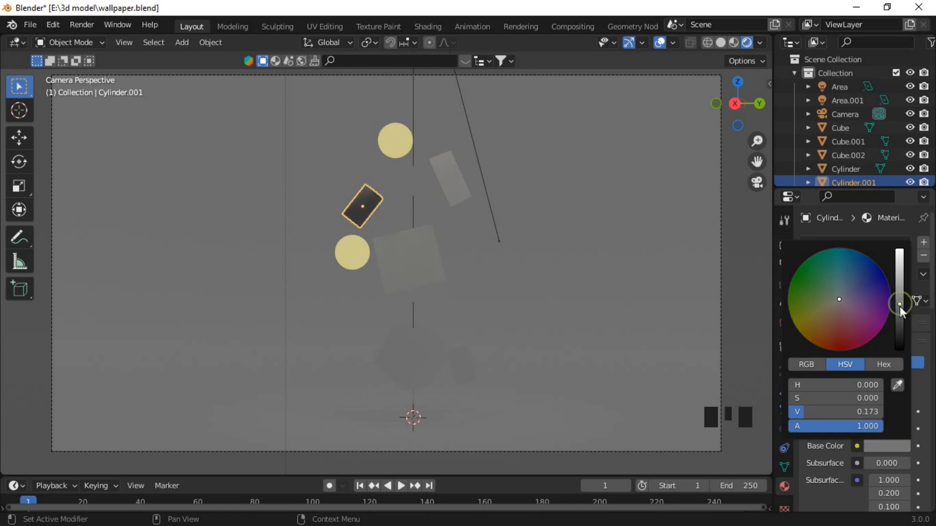
left_click(457, 174)
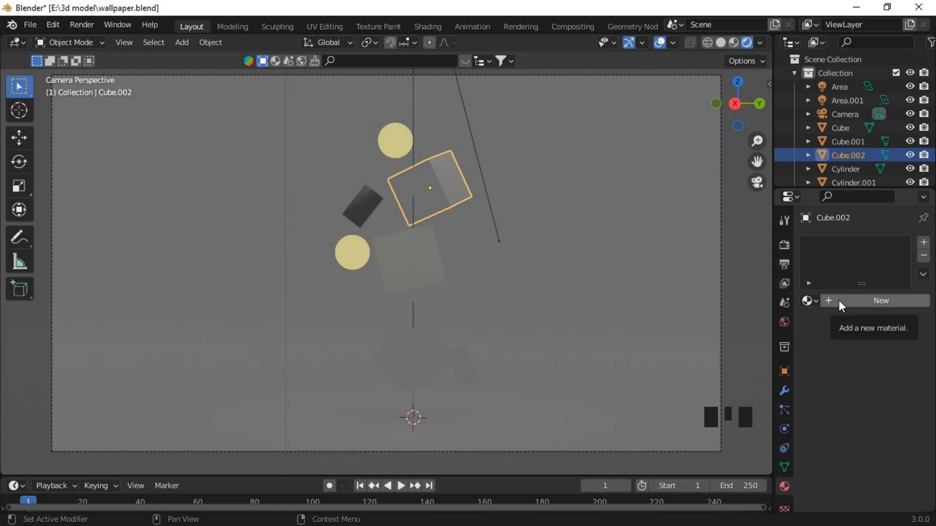
Step: Assign the upper cylinder's dark grey material, Material.001, to the lower cylinder
left_click(465, 366)
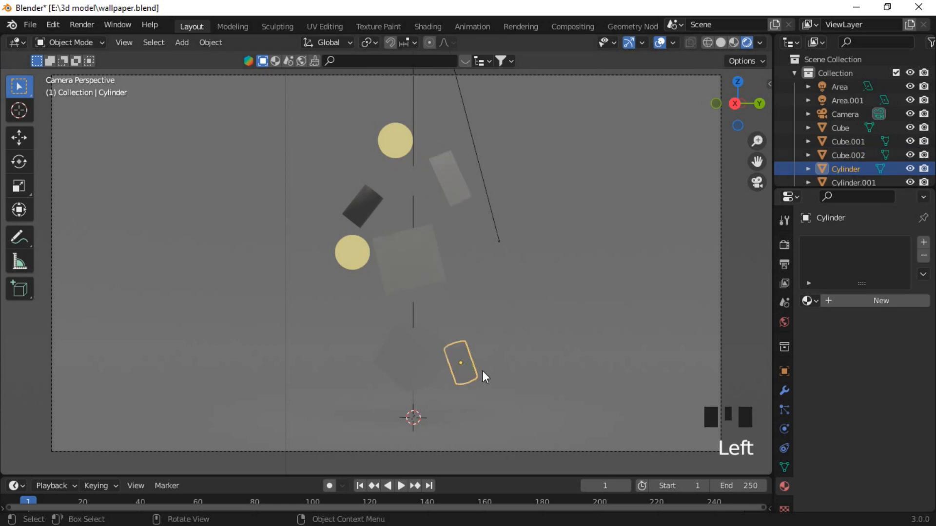
left_click(808, 301)
left_click(696, 346)
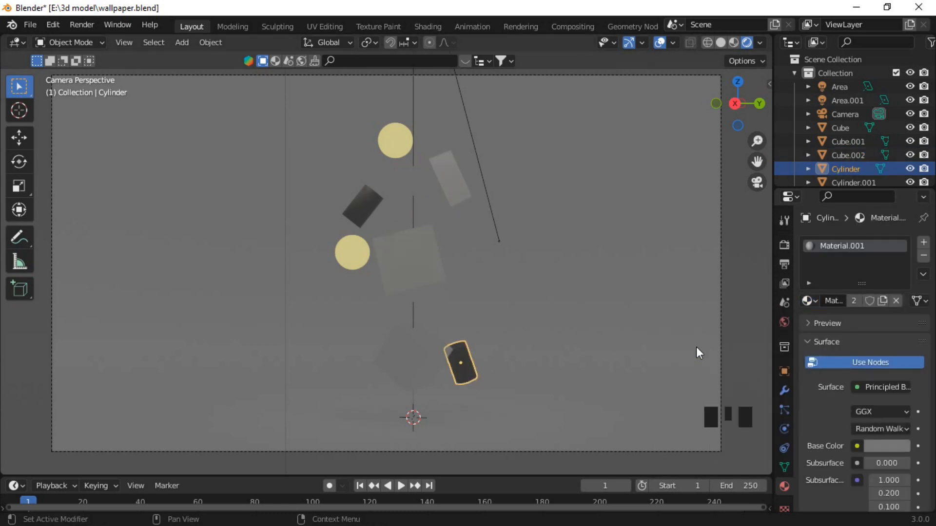
Step: Create a new material on the middle cube and darken its base colour to a medium-light grey
left_click(391, 263)
left_click(841, 301)
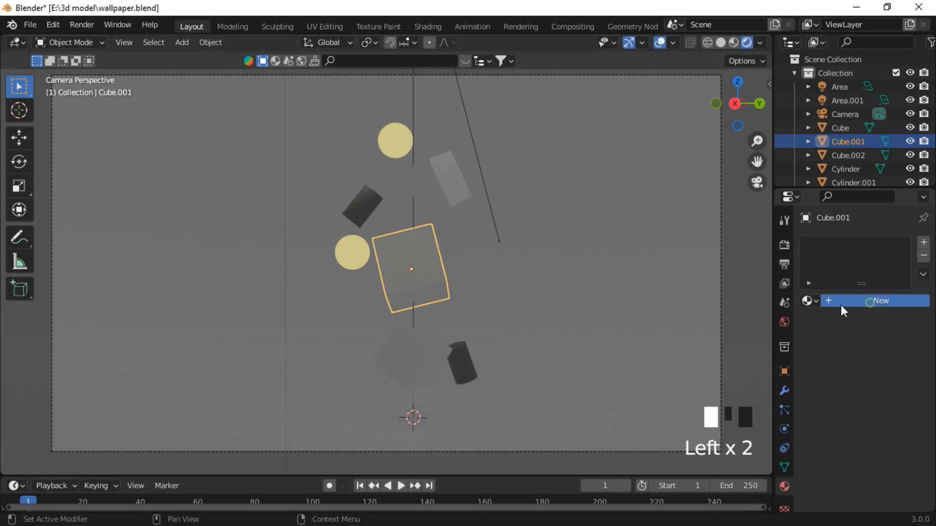
left_click(888, 445)
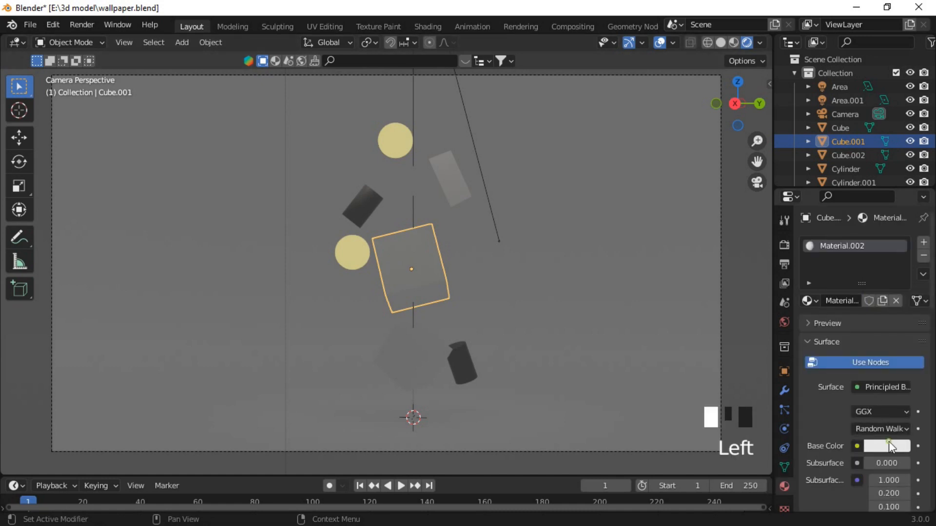
left_click(900, 279)
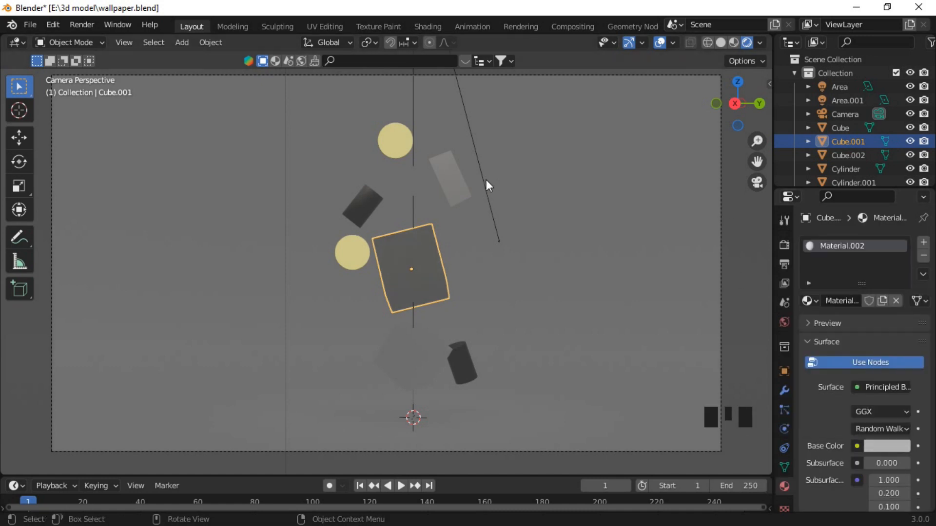
Step: Open the list of existing materials for the lowest cube
left_click(405, 350)
left_click(807, 301)
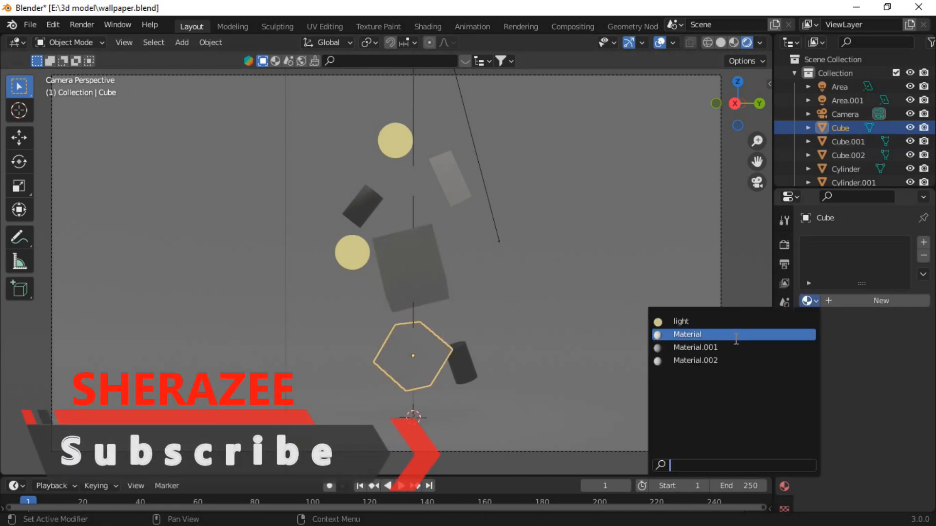